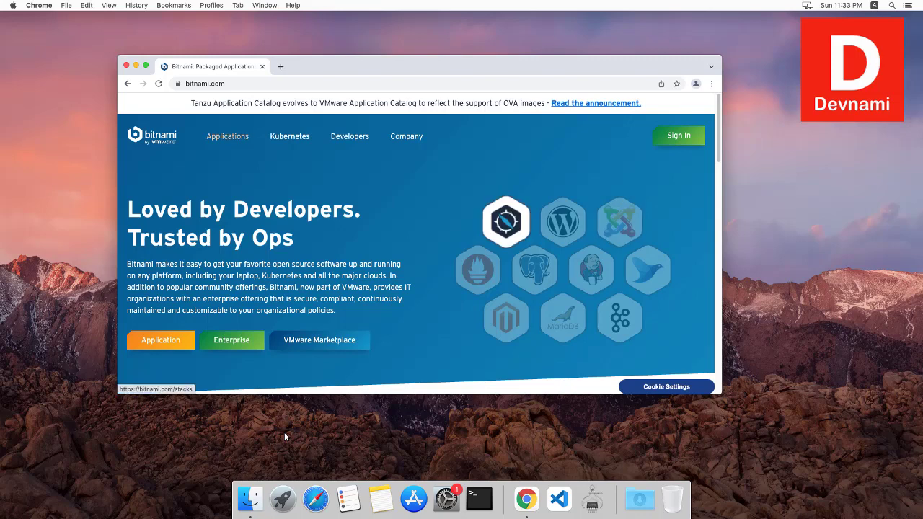
# Step: Open the Win / Mac / Linux installers catalogue from the Bitnami site's navigation
pyautogui.click(227, 136)
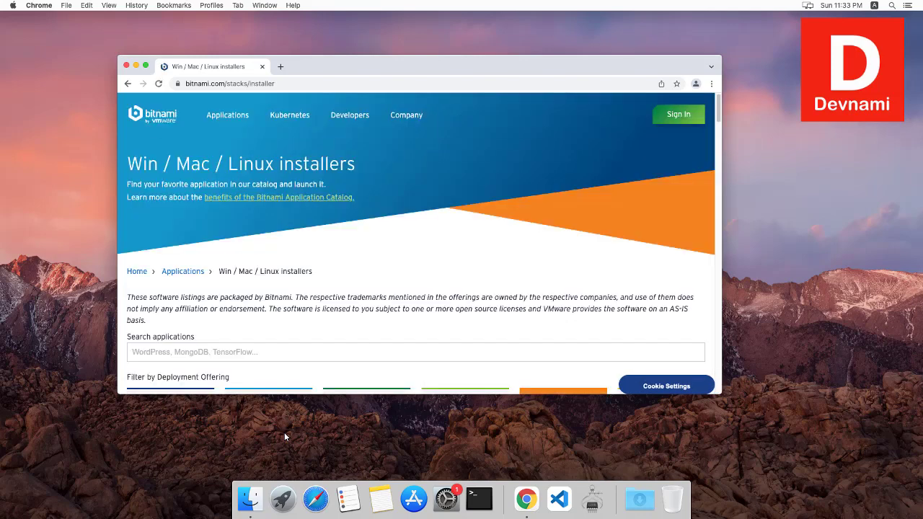
# Step: Scroll the installers catalogue to the MAPP tile and open its 8.1.4 page
pyautogui.scroll(-10, 420, 243)
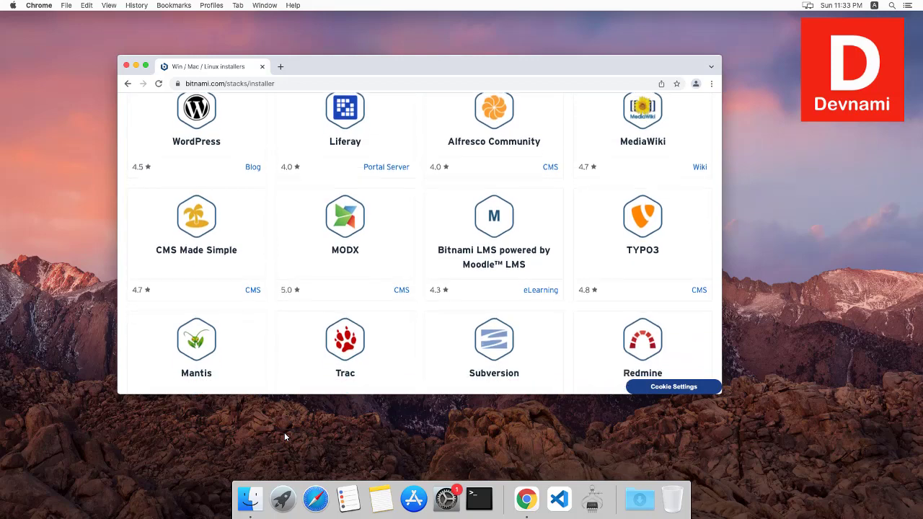
pyautogui.scroll(-3, 419, 243)
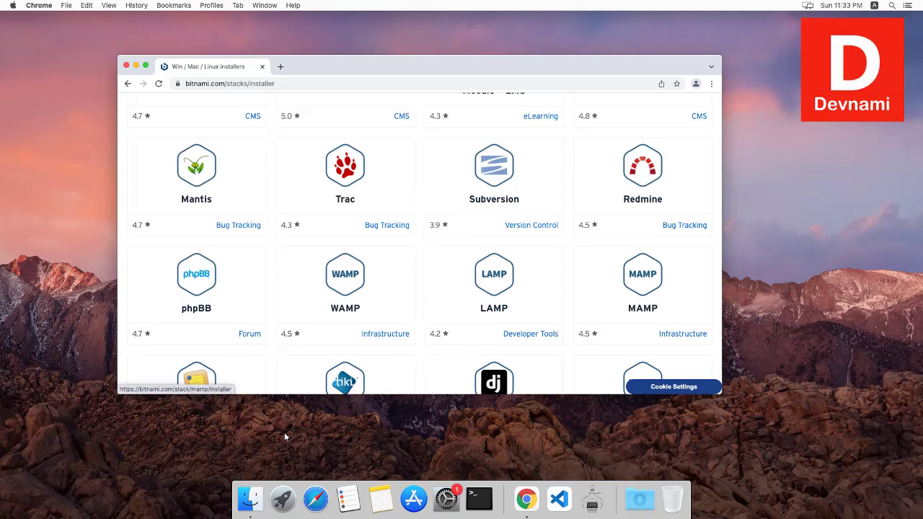
pyautogui.scroll(-1, 419, 243)
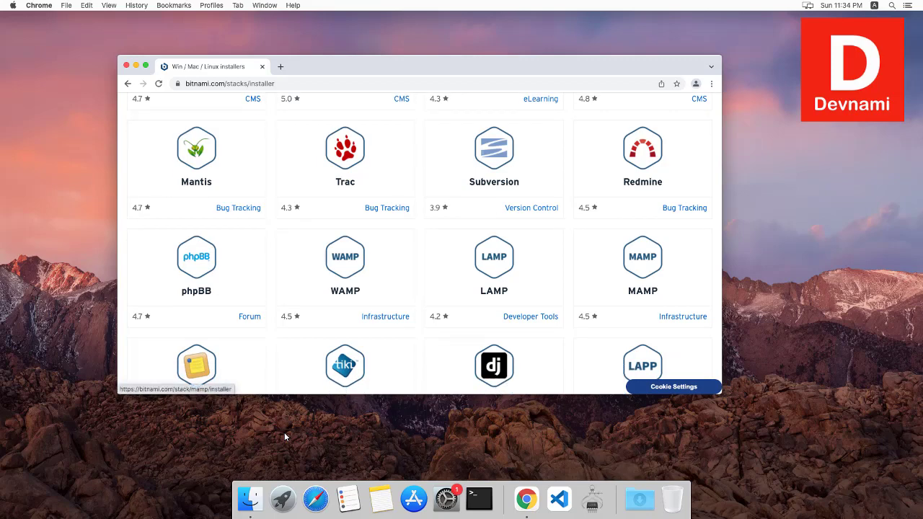
pyautogui.scroll(-10, 419, 243)
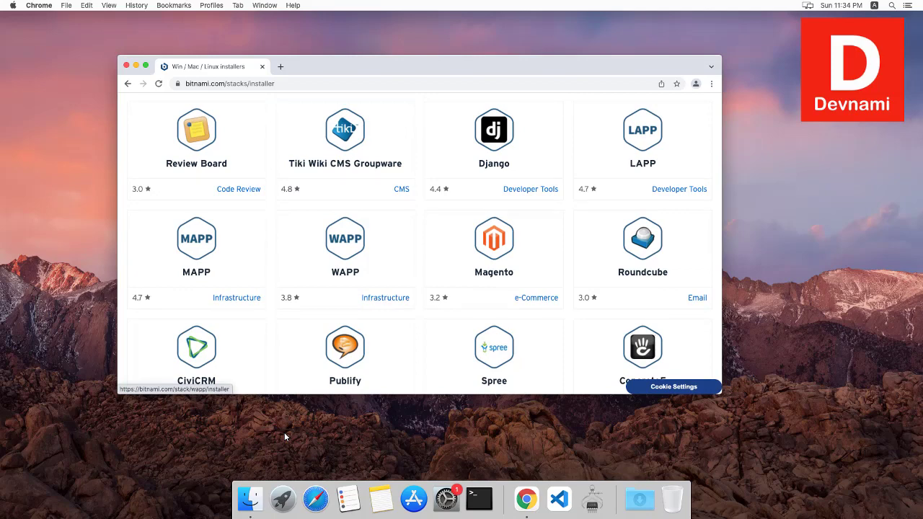
pyautogui.click(196, 251)
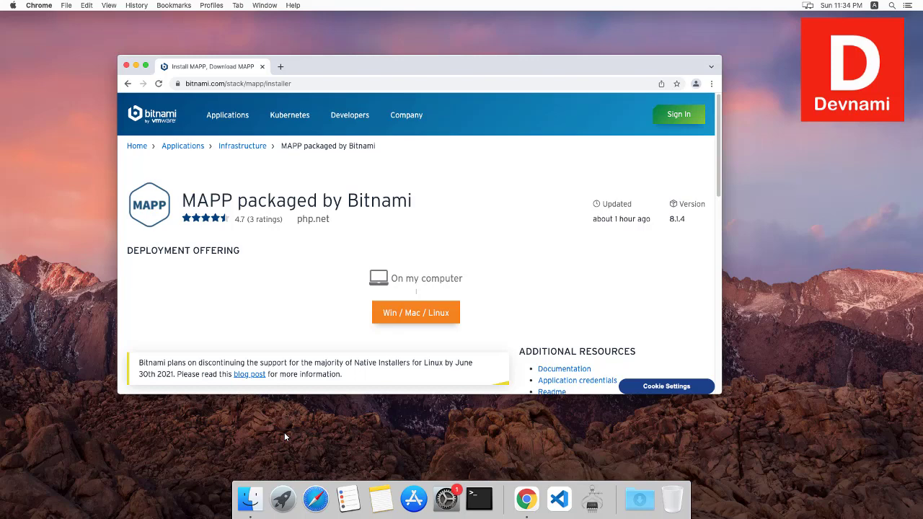
# Step: Download the MAPP 8.1.4 OS X 64-bit installer without signing in, then minimize Chrome
pyautogui.press('pagedown')
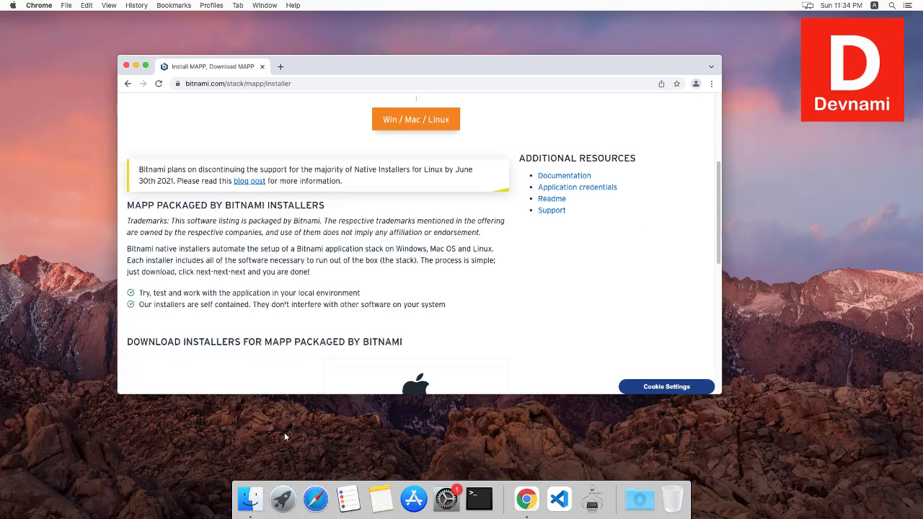
pyautogui.press('Down')
pyautogui.press('Down')
pyautogui.press('Down')
pyautogui.press('Down')
pyautogui.press('Down')
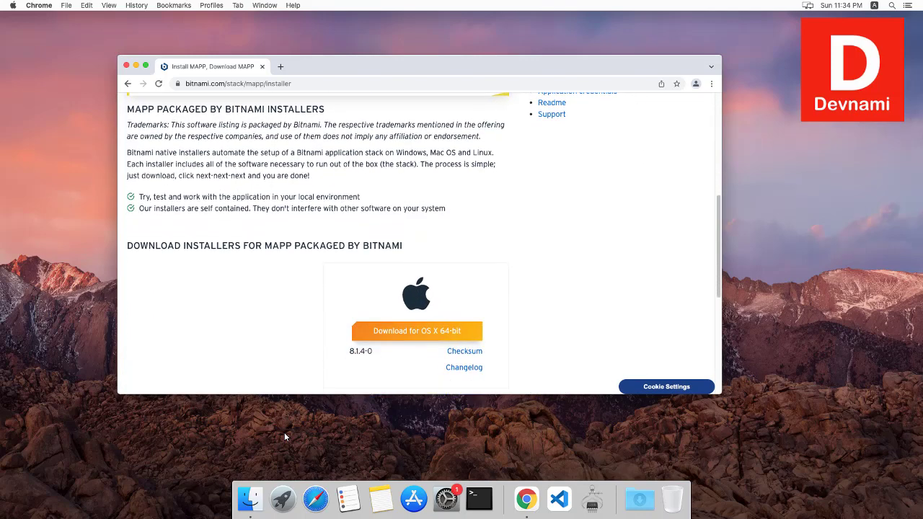
pyautogui.press('Down')
pyautogui.press('Down')
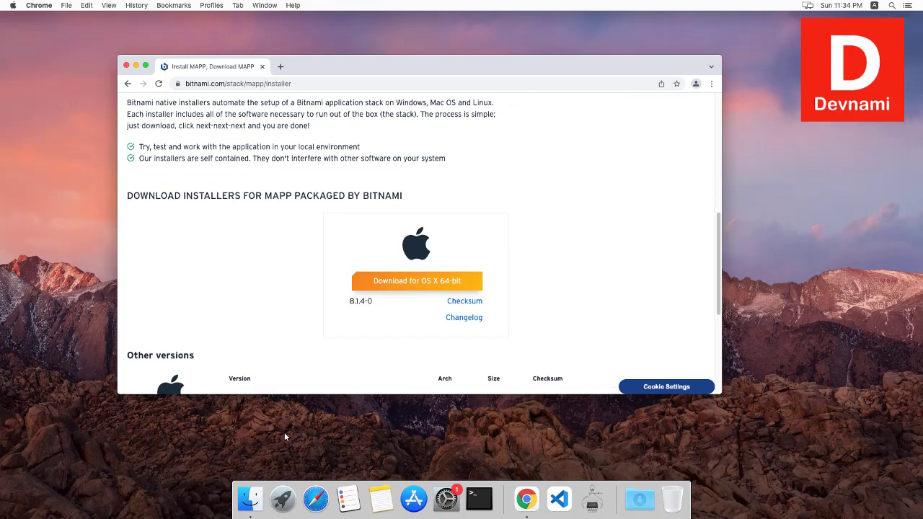
pyautogui.press('Tab')
pyautogui.press('Return')
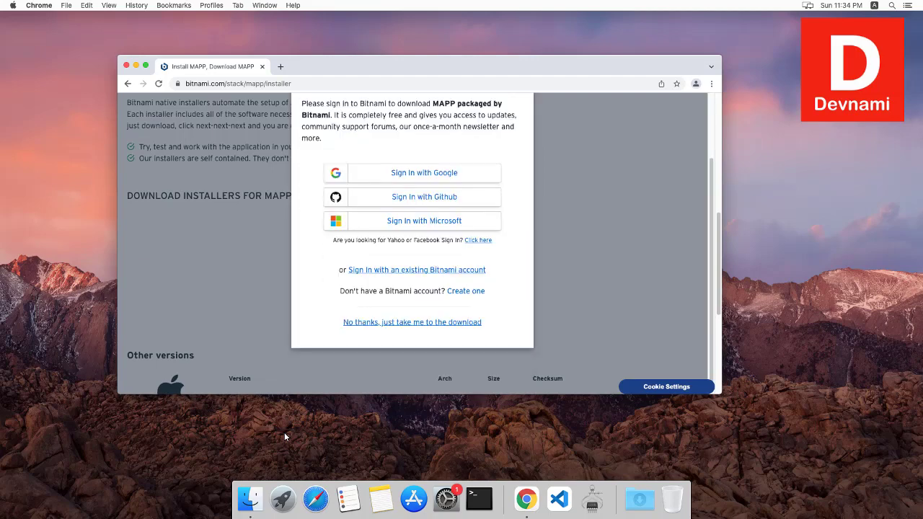
pyautogui.press('Return')
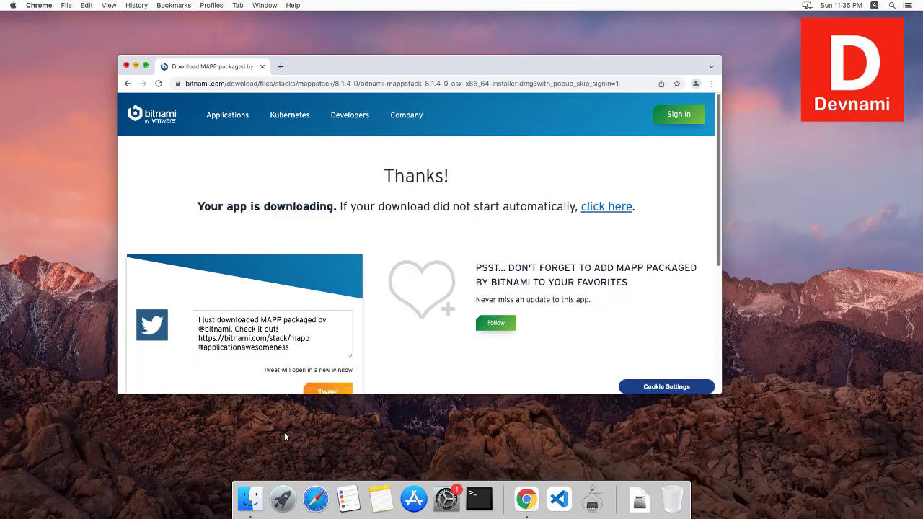
pyautogui.press('super+m')
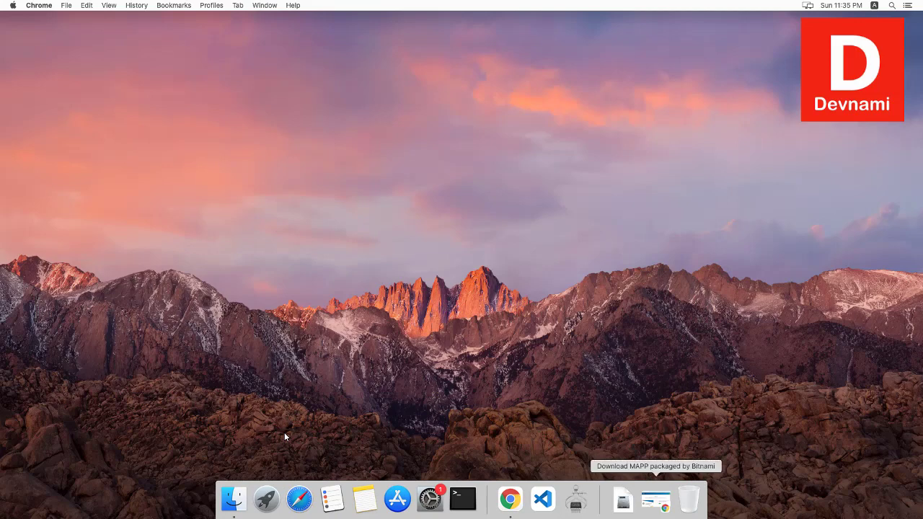
# Step: Mount the MAPP .dmg from Downloads with DiskImageMounter and centre the disk window
pyautogui.rightClick(623, 500)
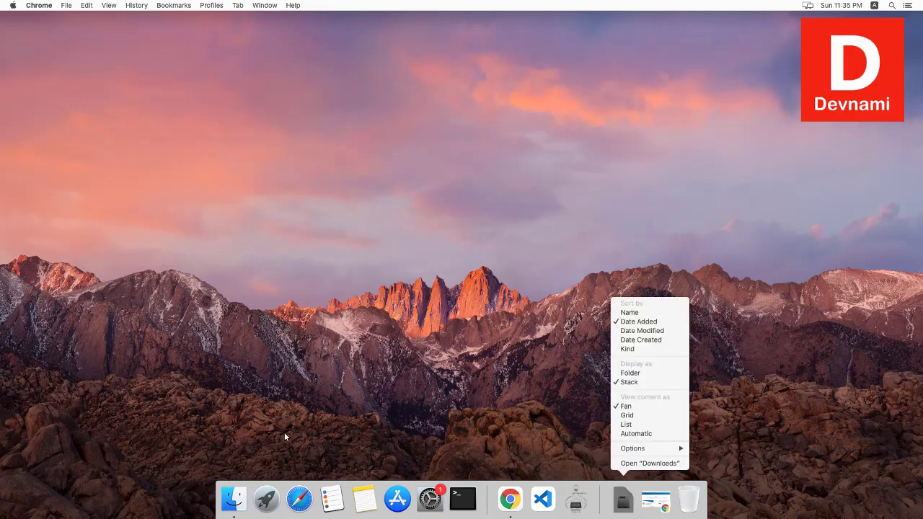
pyautogui.click(649, 463)
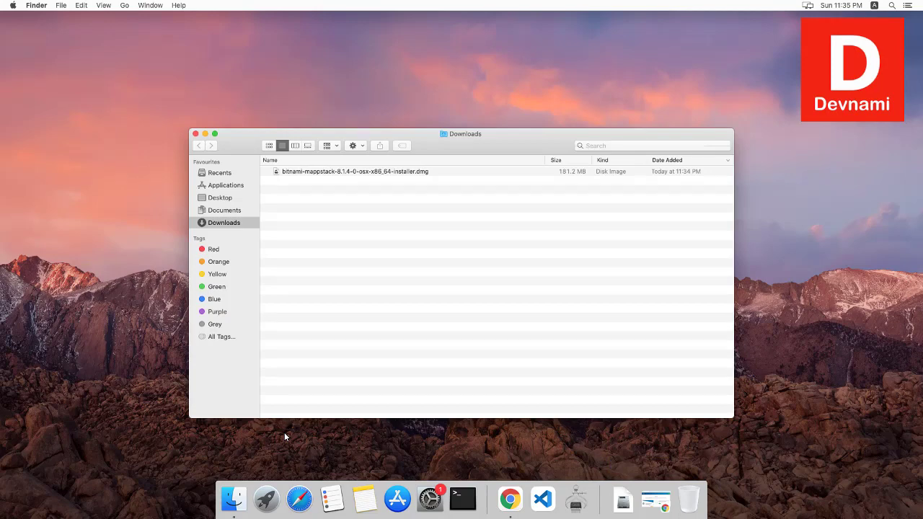
pyautogui.click(301, 172)
pyautogui.rightClick(300, 171)
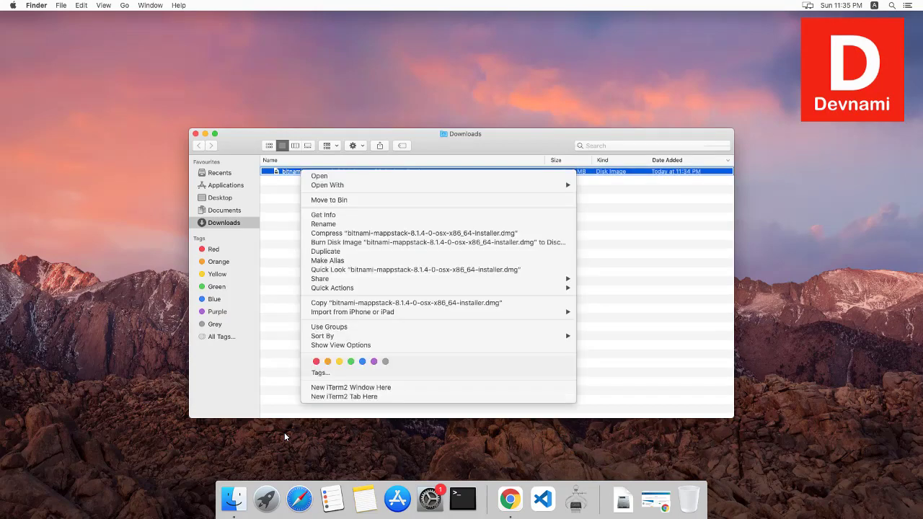
pyautogui.moveTo(334, 186)
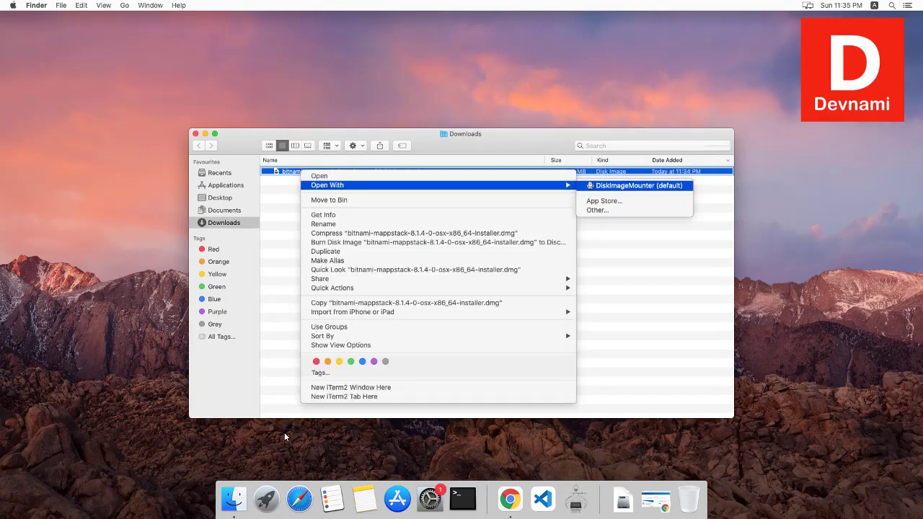
pyautogui.click(639, 185)
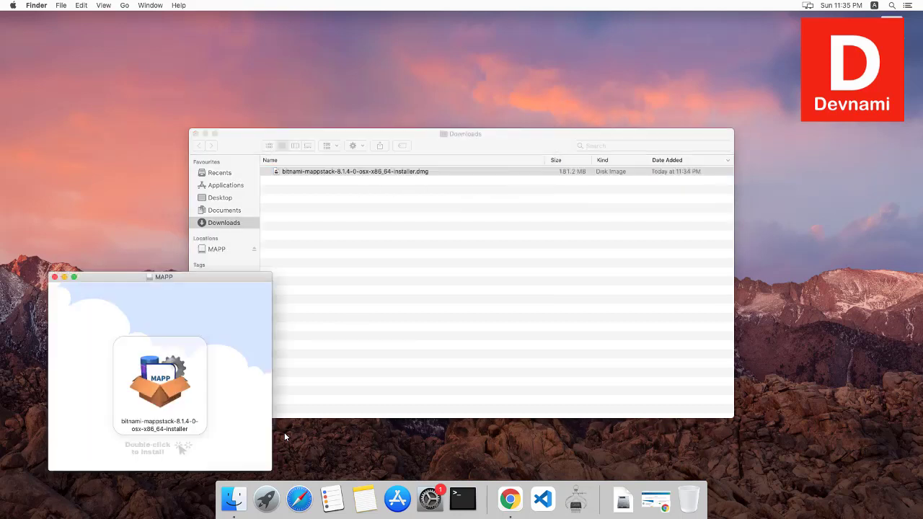
pyautogui.click(206, 134)
pyautogui.moveTo(164, 277)
pyautogui.mouseDown()
pyautogui.moveTo(381, 99)
pyautogui.moveTo(383, 83)
pyautogui.moveTo(338, 65)
pyautogui.mouseUp()
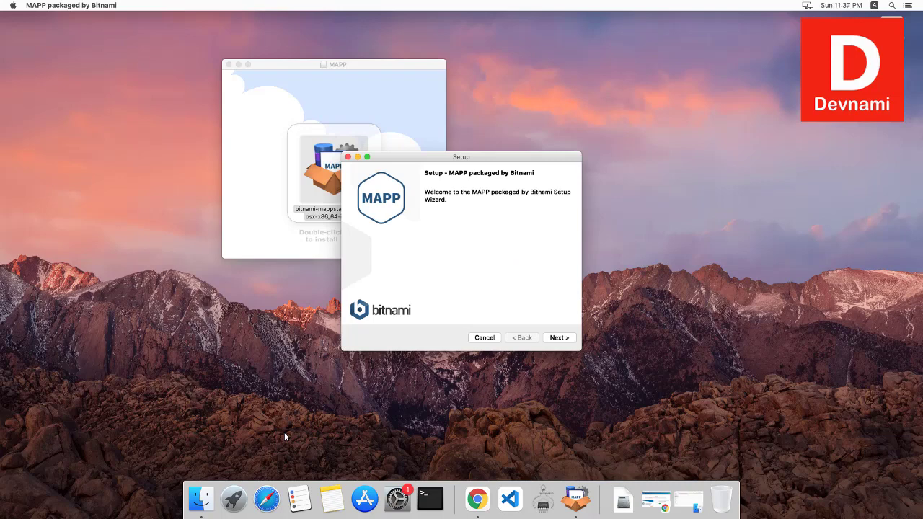
# Step: Pass the welcome page and untick the optional components from Varnish through Smarty
pyautogui.press('Return')
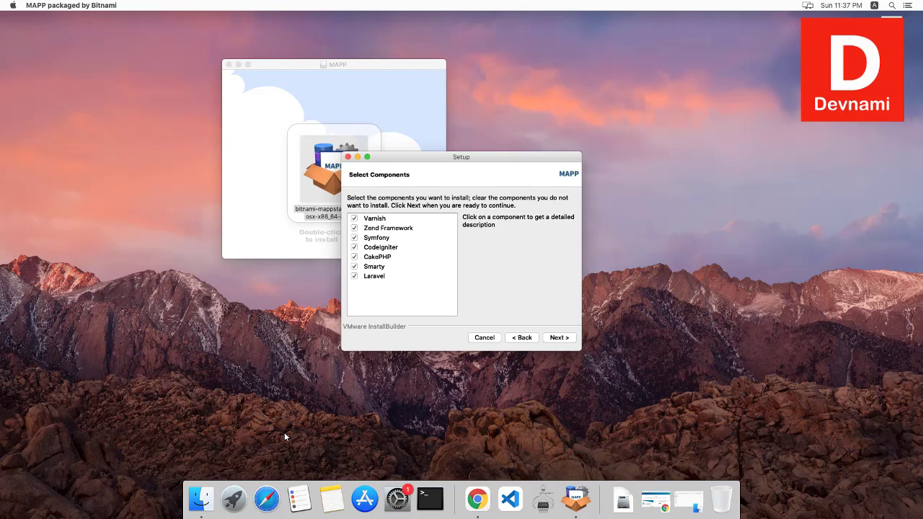
pyautogui.press('Tab')
pyautogui.press('space')
pyautogui.press('Down')
pyautogui.press('space')
pyautogui.press('Down')
pyautogui.press('space')
pyautogui.press('Down')
pyautogui.press('space')
pyautogui.press('Down')
pyautogui.press('space')
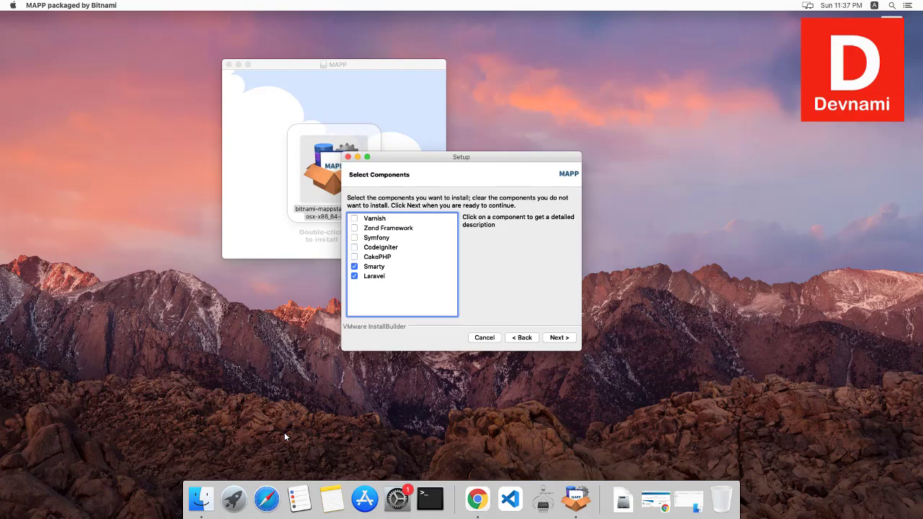
pyautogui.press('Down')
pyautogui.press('space')
pyautogui.press('Down')
pyautogui.press('space')
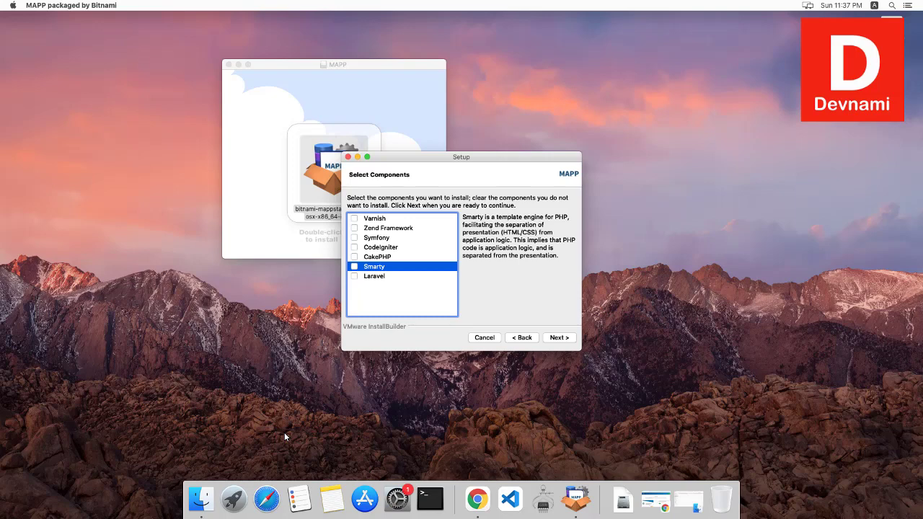
# Step: Set the install folder to /Applications/mappstack by removing the '-8.1.4-0' suffix
pyautogui.press('Return')
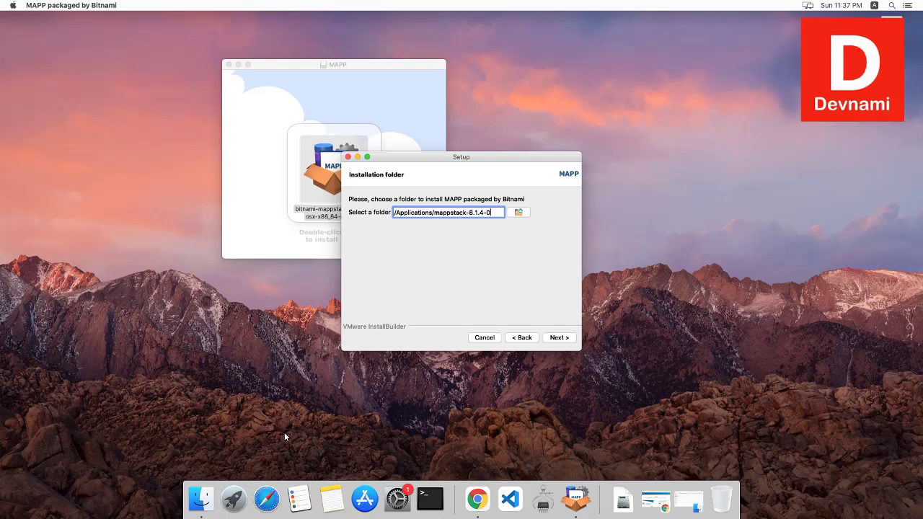
pyautogui.hotkey('shift', 'Left')
pyautogui.hotkey('shift', 'Left')
pyautogui.hotkey('shift', 'Left')
pyautogui.hotkey('shift', 'Left')
pyautogui.hotkey('shift', 'Left')
pyautogui.hotkey('shift', 'Left')
pyautogui.hotkey('shift', 'Left')
pyautogui.press('BackSpace')
pyautogui.press('Return')
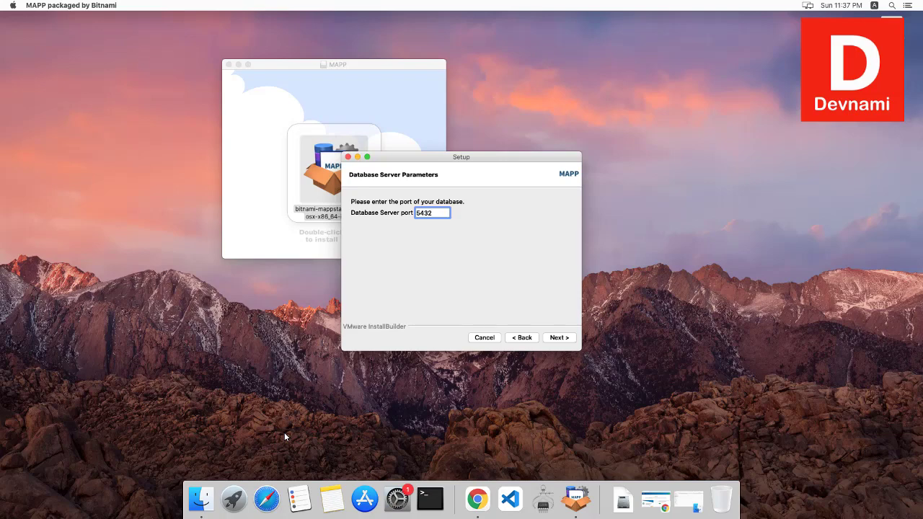
# Step: Change the database port from 5432 to 6543 after the port-conflict warning
pyautogui.press('Return')
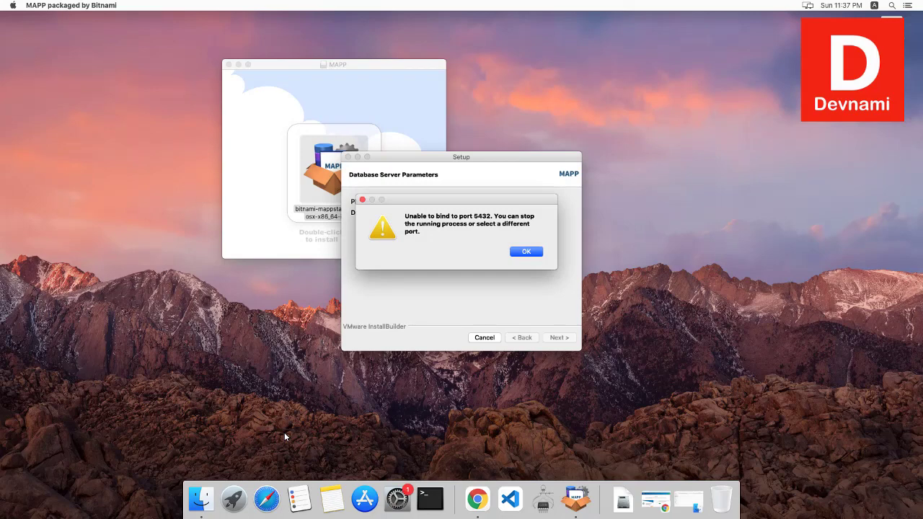
pyautogui.press('Return')
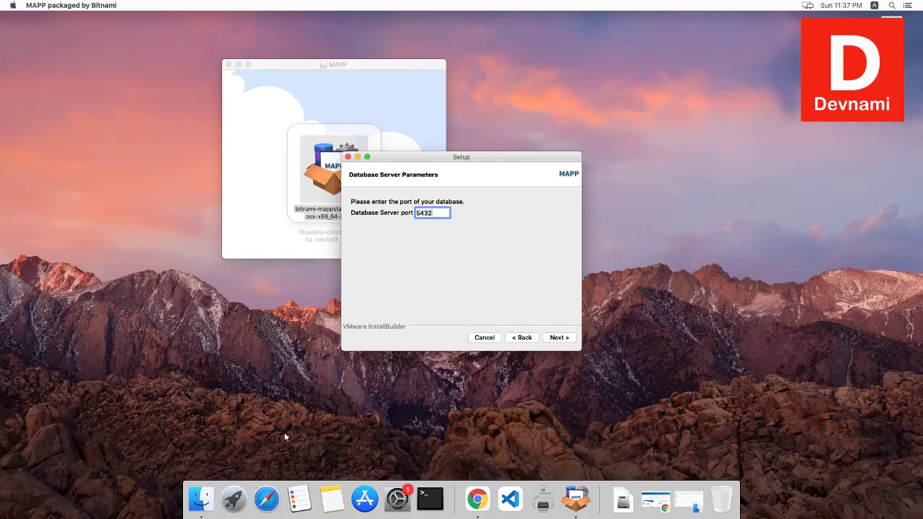
pyautogui.press('BackSpace')
pyautogui.write('6')
pyautogui.press('Return')
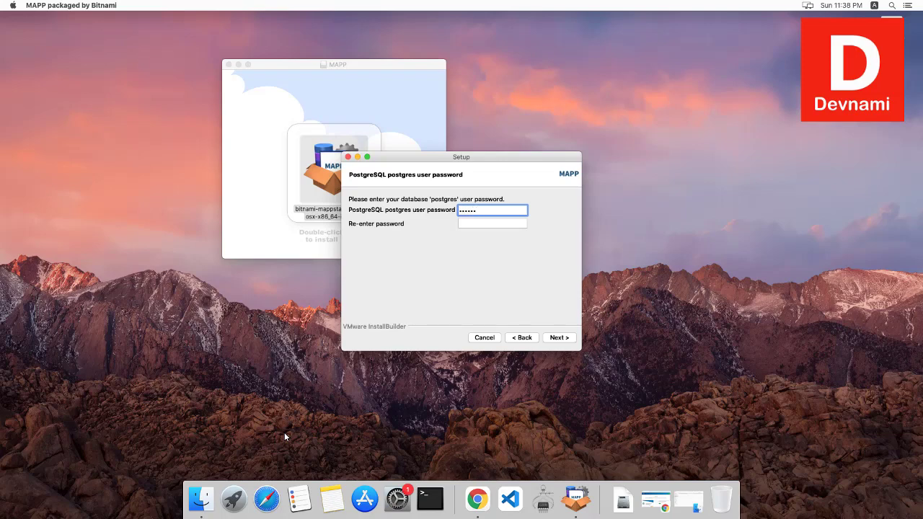
# Step: Enter and confirm the postgres user password and continue
pyautogui.write('s')
pyautogui.press('Tab')
pyautogui.write('postgr')
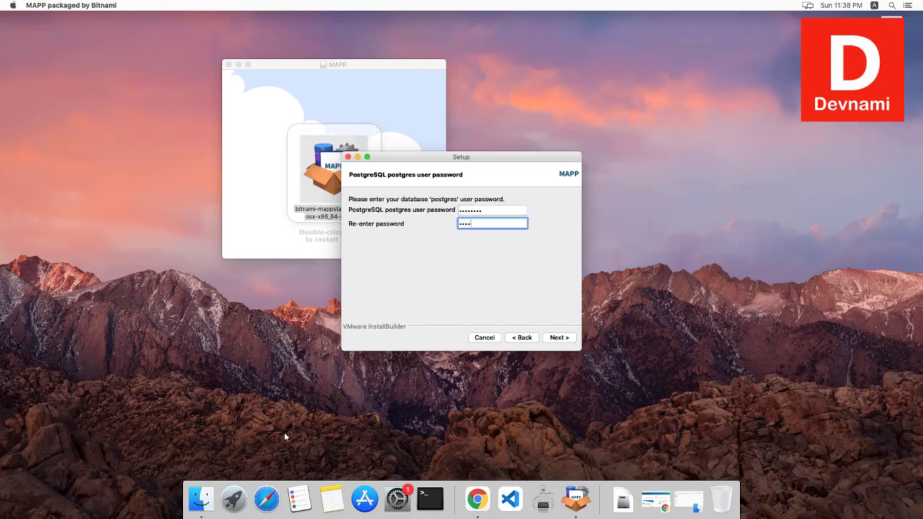
pyautogui.write('es')
pyautogui.press('Return')
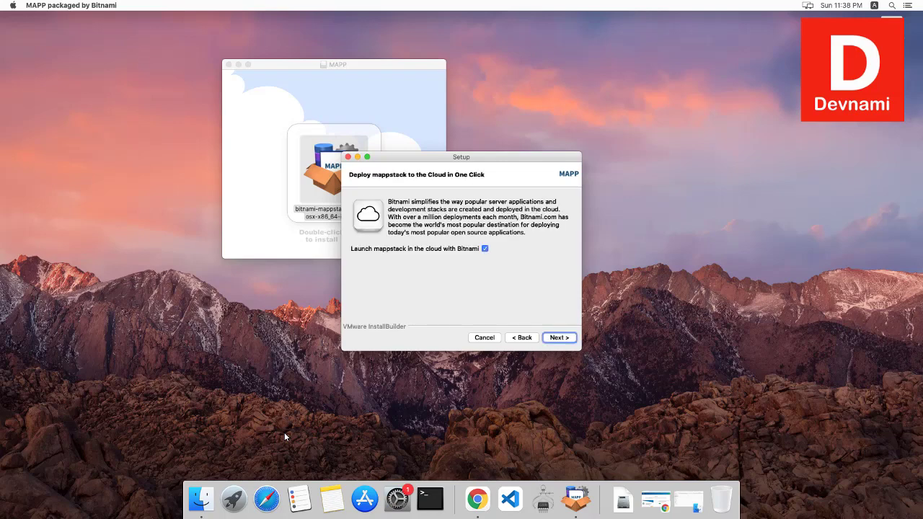
# Step: Turn off cloud launch, run the installation, and finish to open MAPP at 127.0.0.1:8080
pyautogui.press('space')
pyautogui.press('Return')
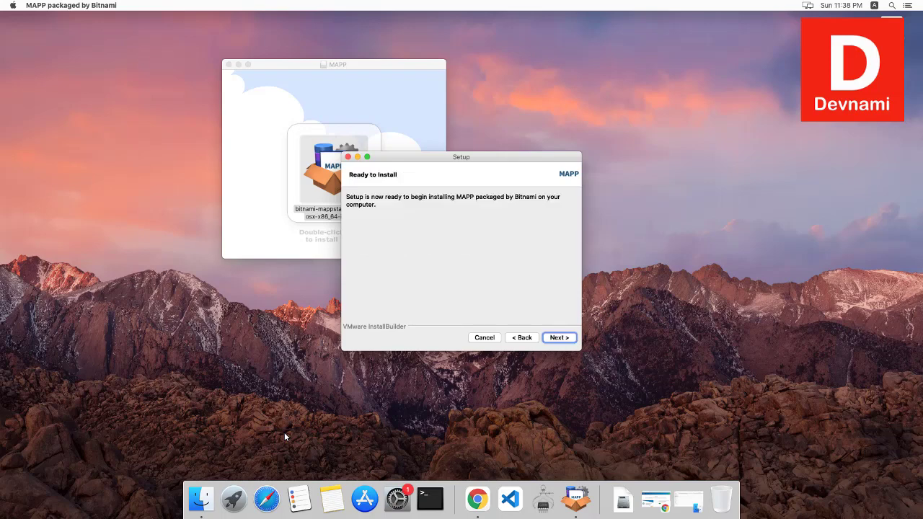
pyautogui.click(239, 65)
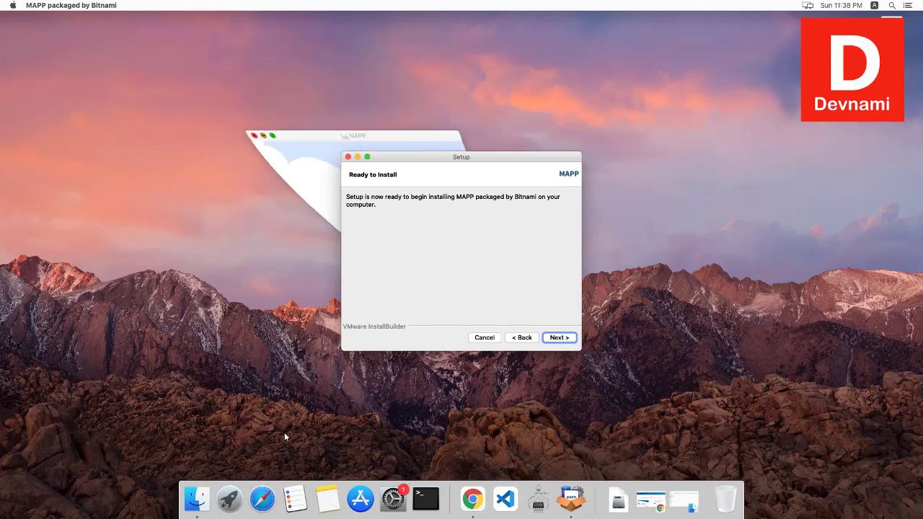
pyautogui.moveTo(419, 156); pyautogui.dragTo(418, 154)
pyautogui.press('Return')
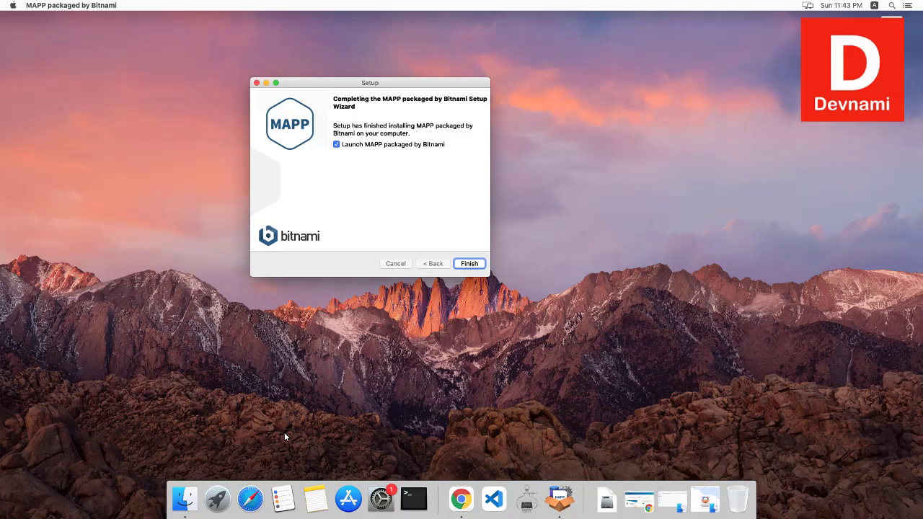
pyautogui.press('Return')
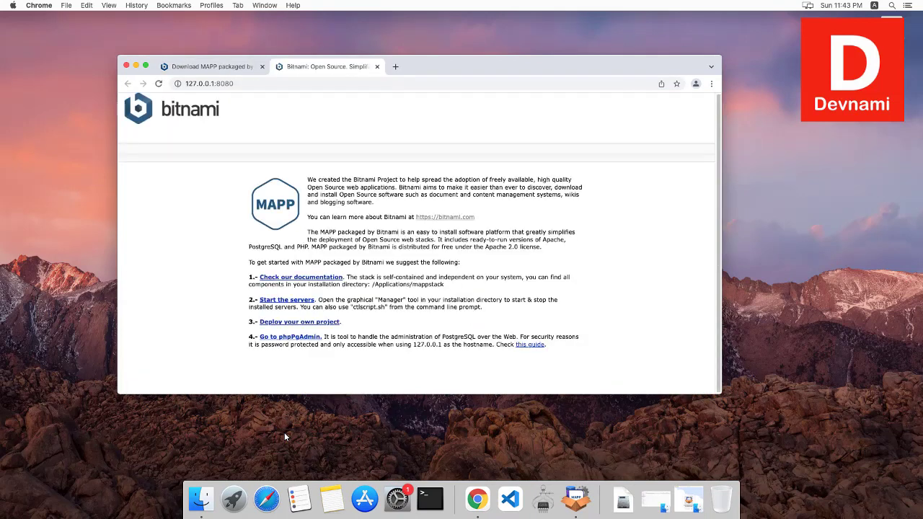
# Step: Close the download tab, minimize Chrome, and show the server list with PostgreSQL and Apache running
pyautogui.click(262, 67)
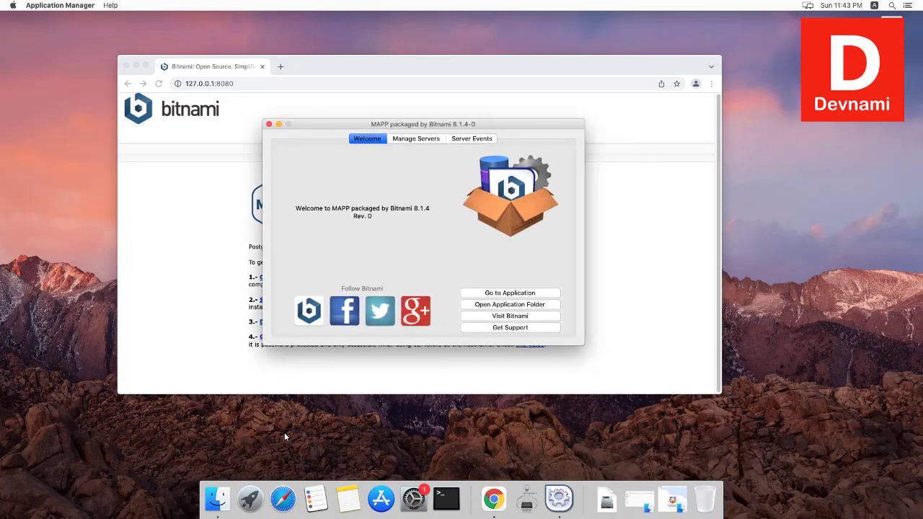
pyautogui.click(135, 64)
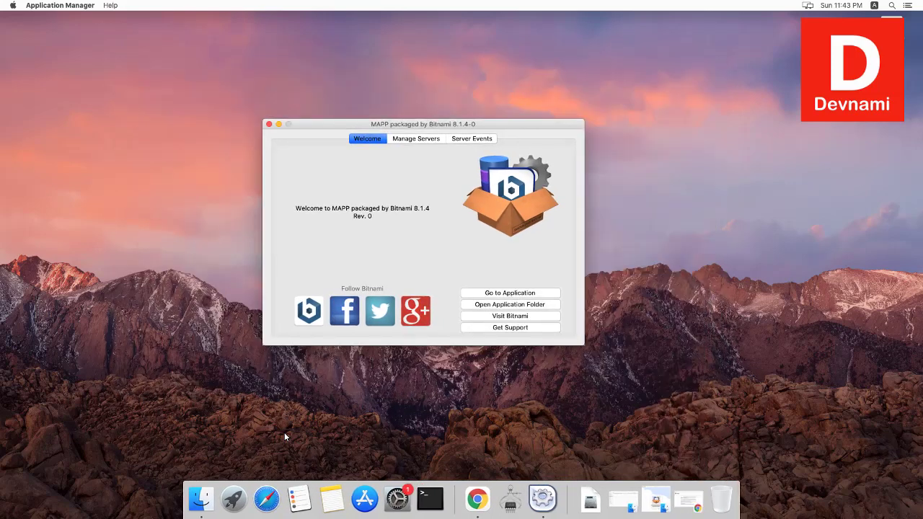
pyautogui.moveTo(423, 124); pyautogui.dragTo(340, 103)
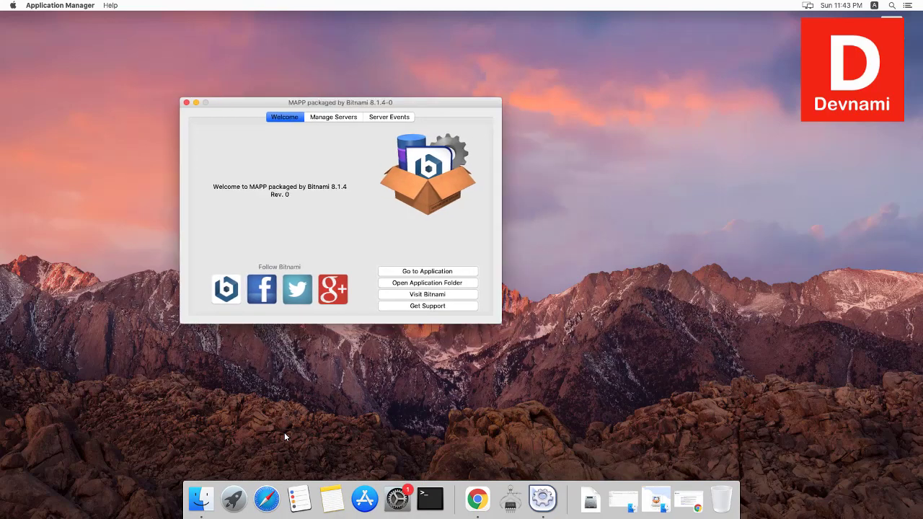
pyautogui.click(334, 117)
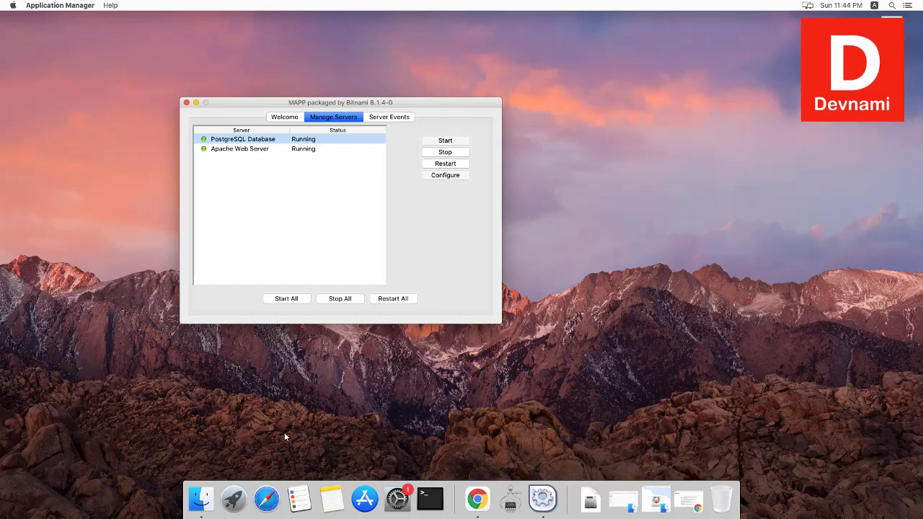
# Step: Check Apache Web Server's configuration (port 8080, SSL 8443), then switch to Server Events
pyautogui.press('Down')
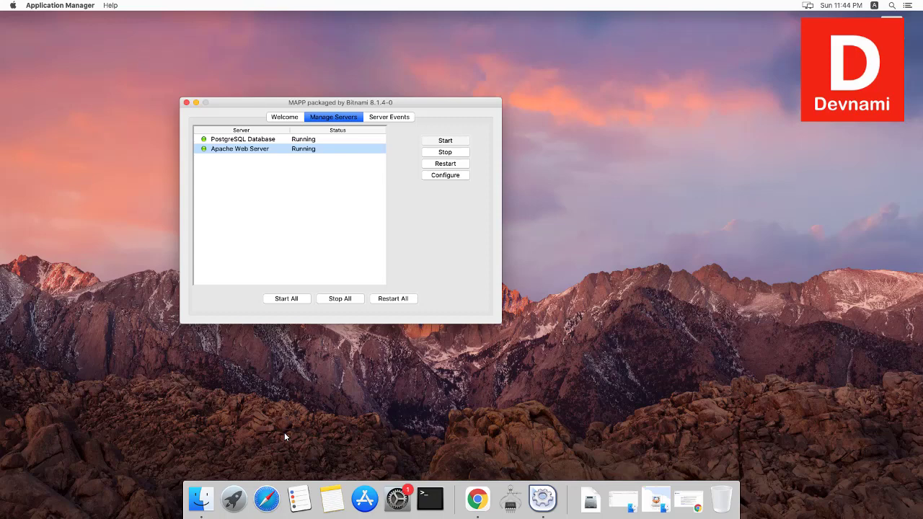
pyautogui.press('space')
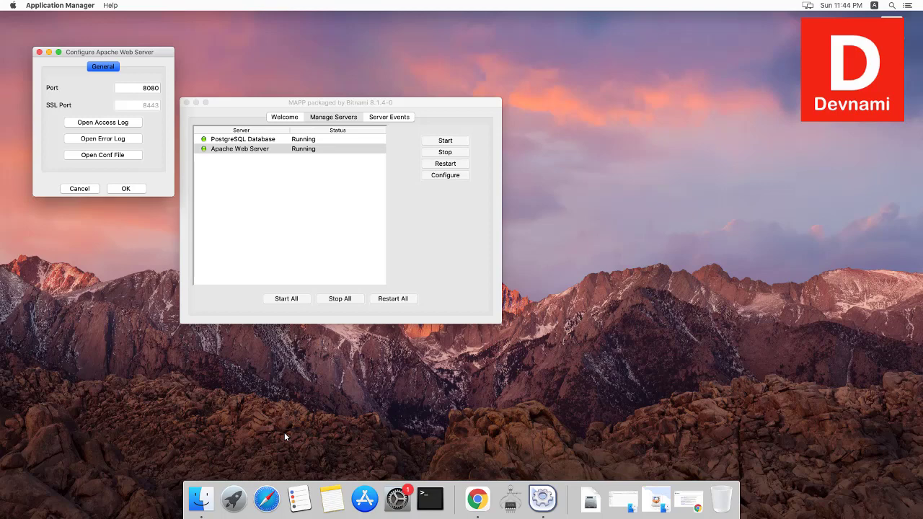
pyautogui.press('Escape')
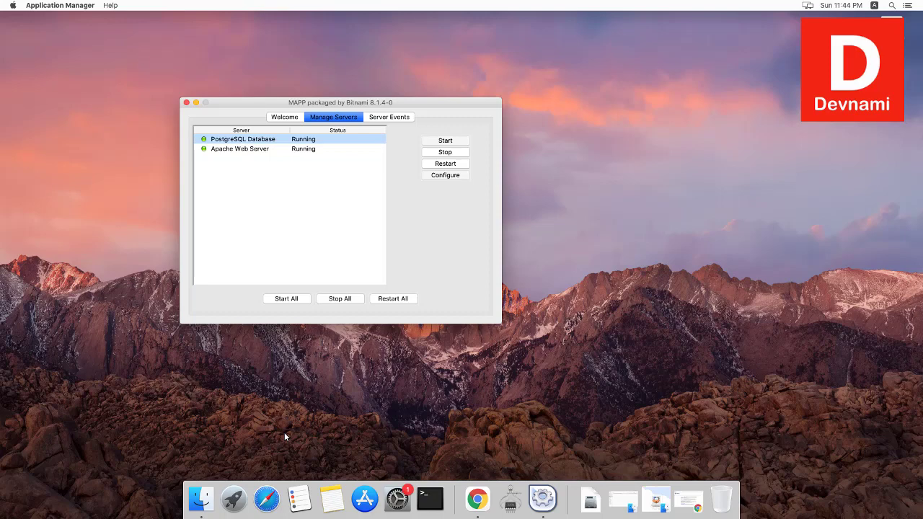
pyautogui.press('Down')
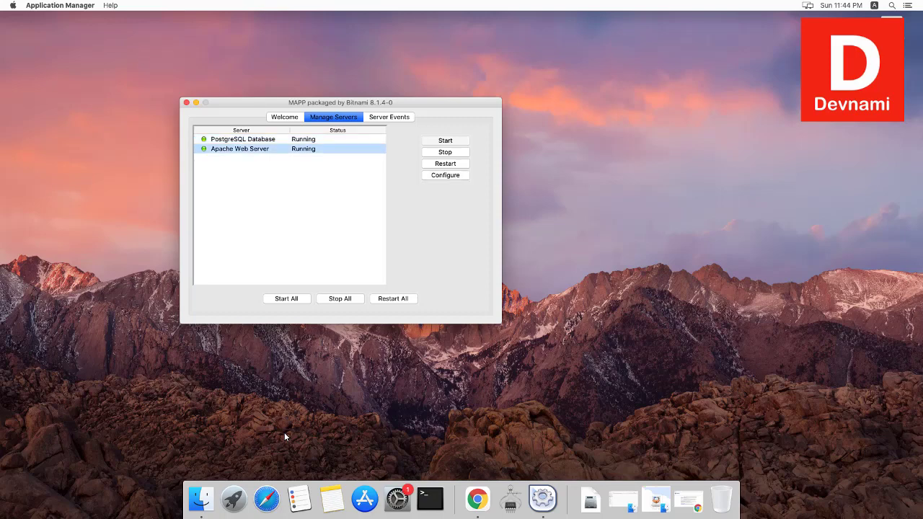
pyautogui.press('Tab')
pyautogui.press('space')
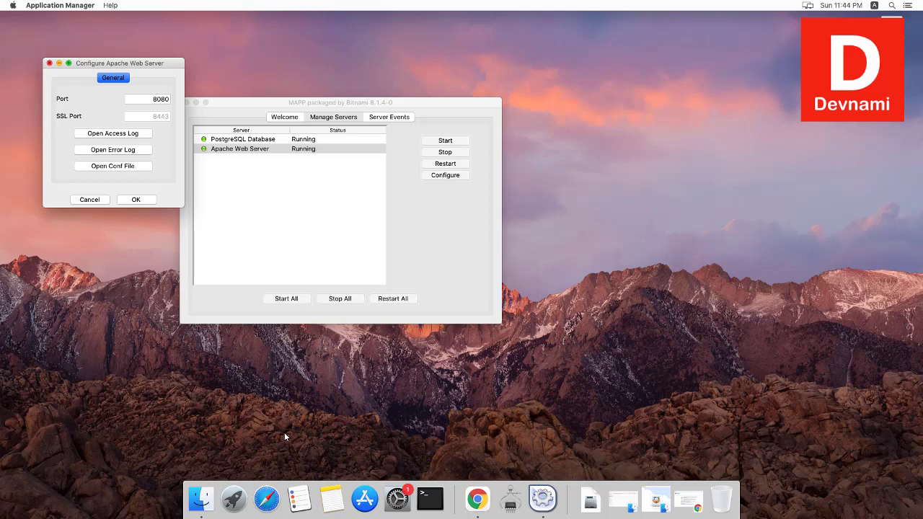
pyautogui.press('Escape')
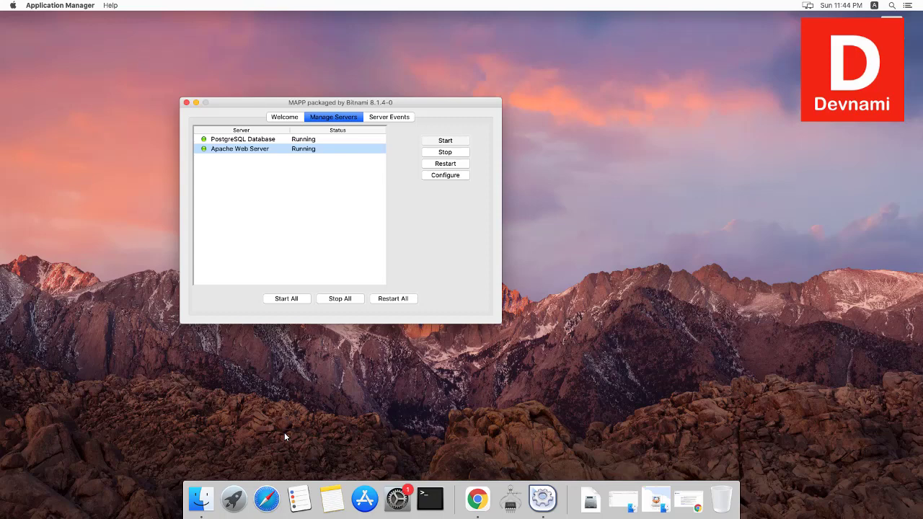
pyautogui.hotkey('ctrl', 'Tab')
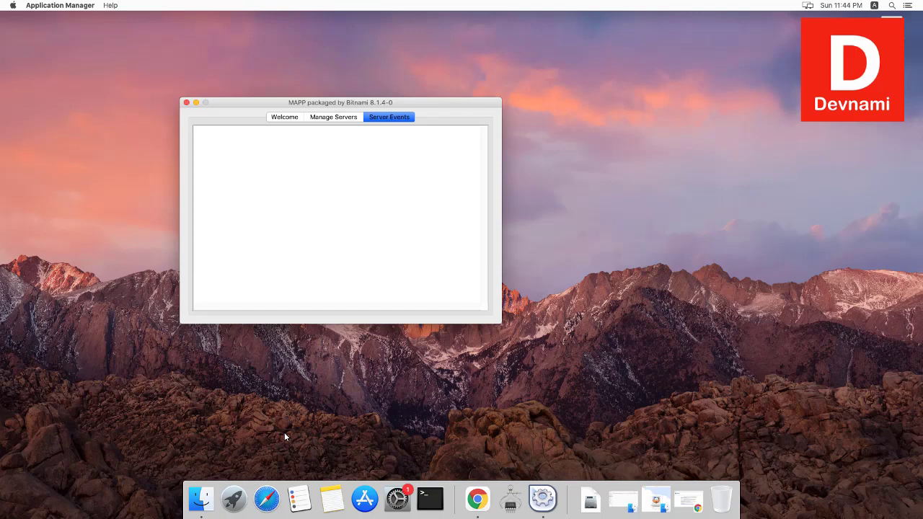
# Step: Return the manager to its MAPP 8.1.4 Welcome page and restore Chrome from the Dock
pyautogui.hotkey('ctrl', 'Tab')
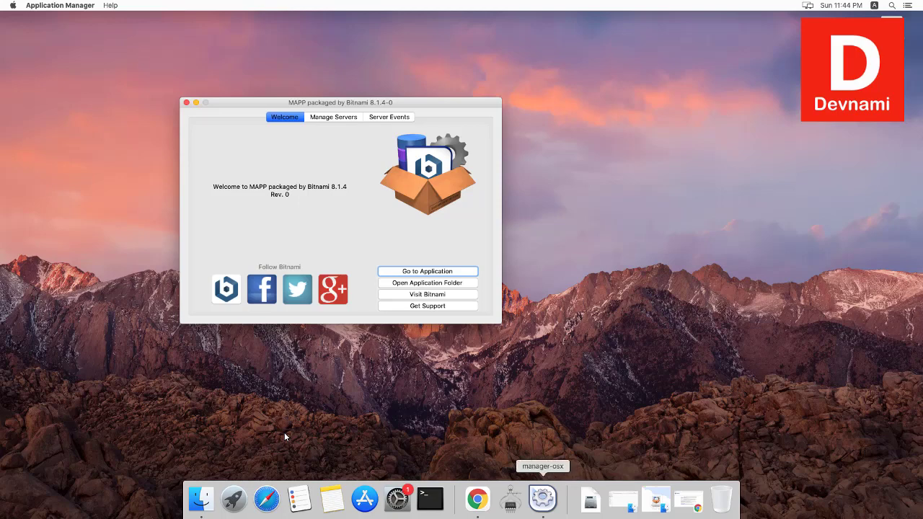
pyautogui.click(477, 499)
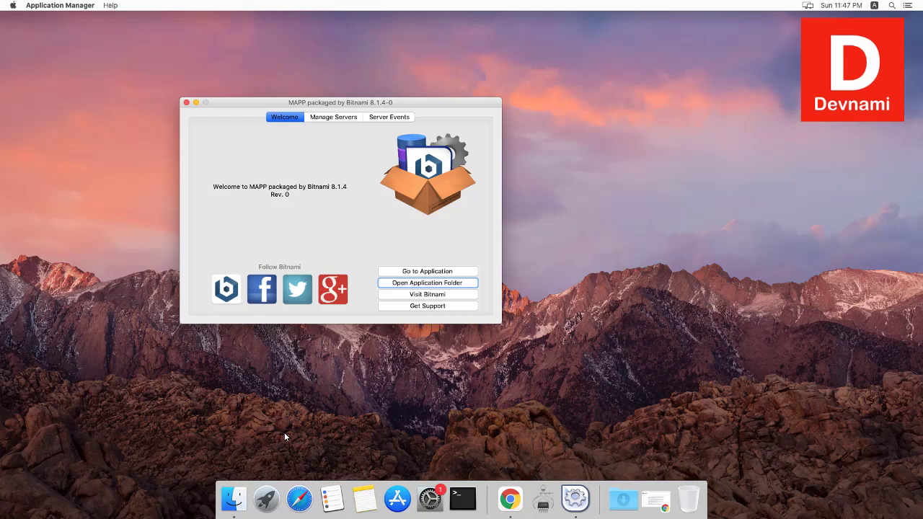
# Step: Open the mappstack installation folder and navigate into apache2 > htdocs in Finder
pyautogui.press('space')
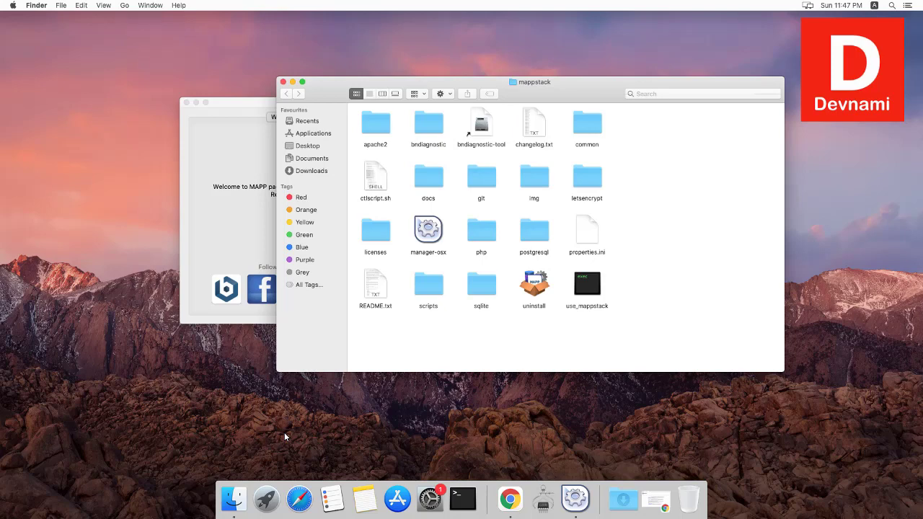
pyautogui.press('Right')
pyautogui.press('super+o')
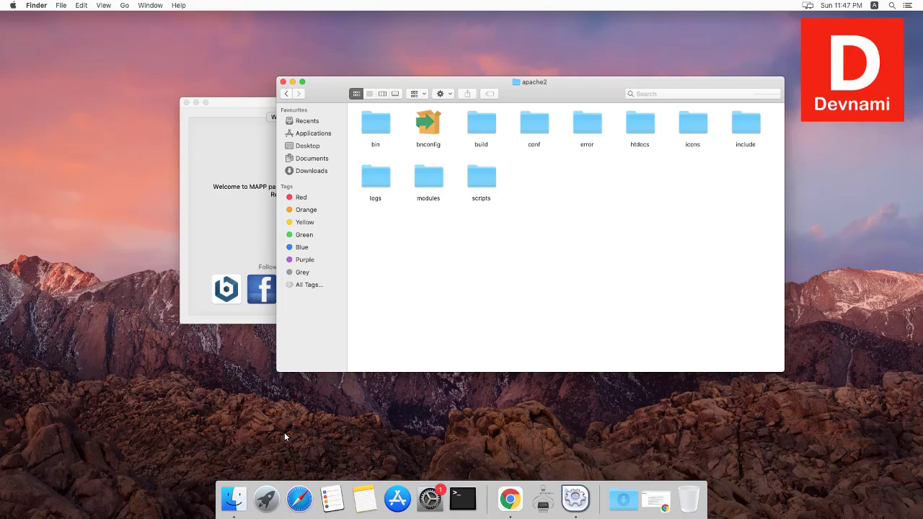
pyautogui.press('h')
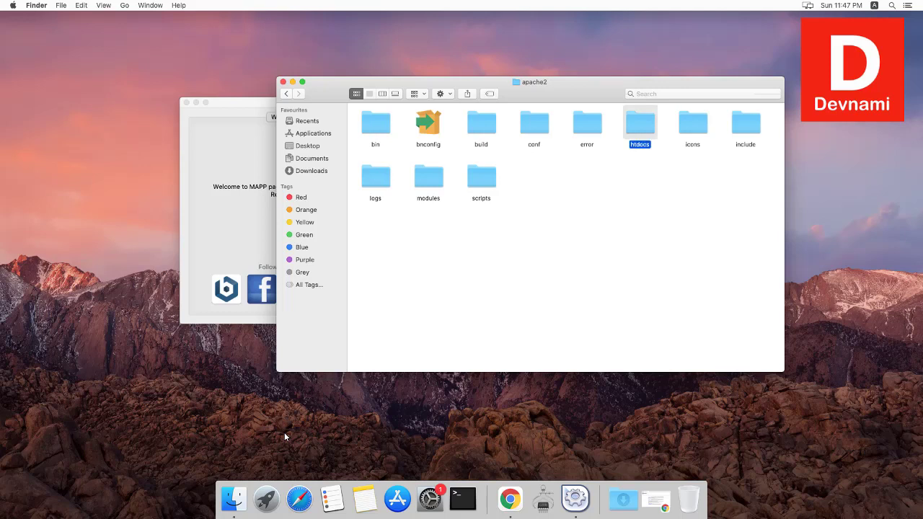
pyautogui.press('super+o')
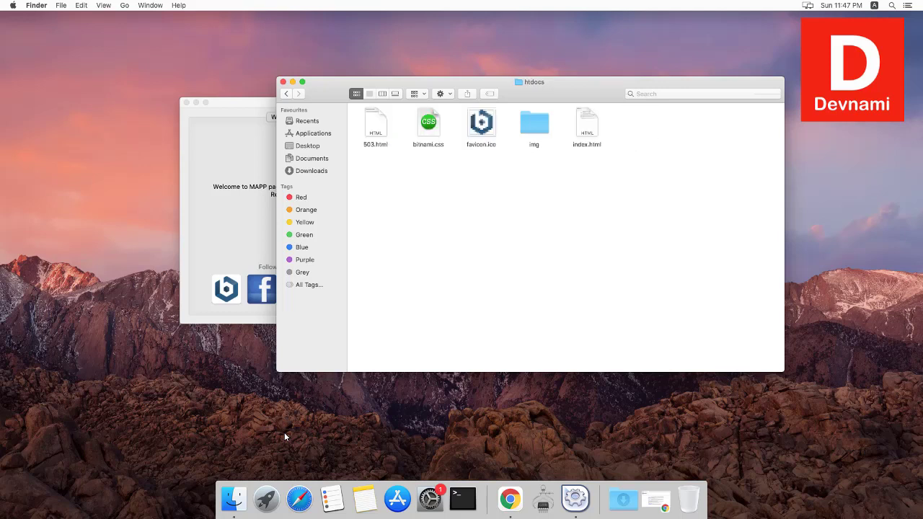
# Step: Open index.html from htdocs in TextEdit using Open With
pyautogui.press('i')
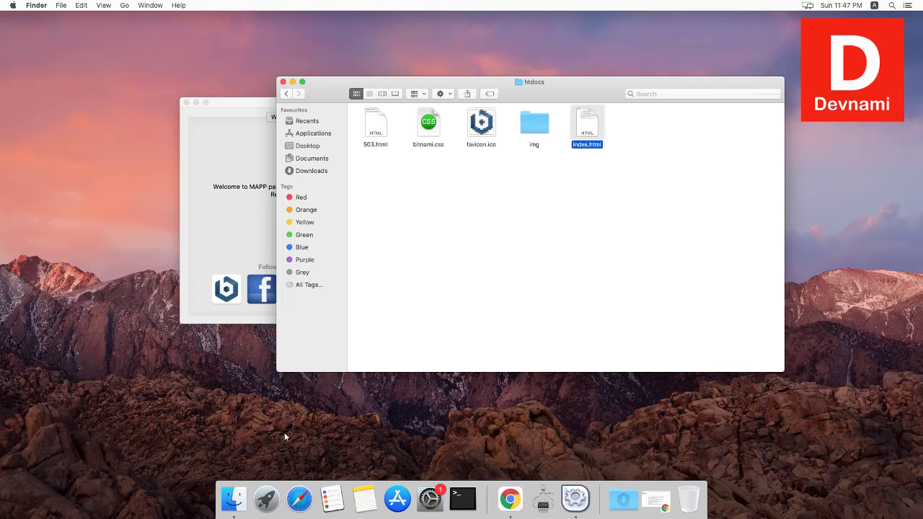
pyautogui.rightClick(587, 128)
pyautogui.press('Down')
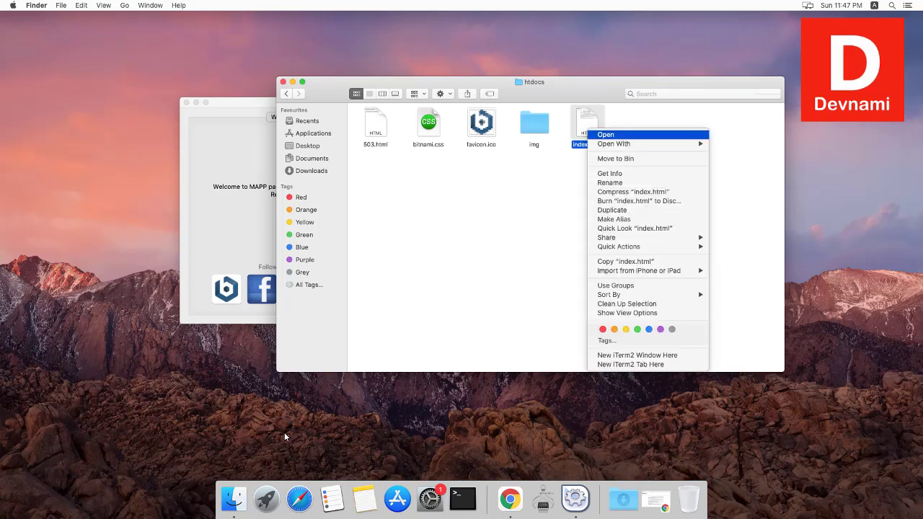
pyautogui.press('Down')
pyautogui.press('Right')
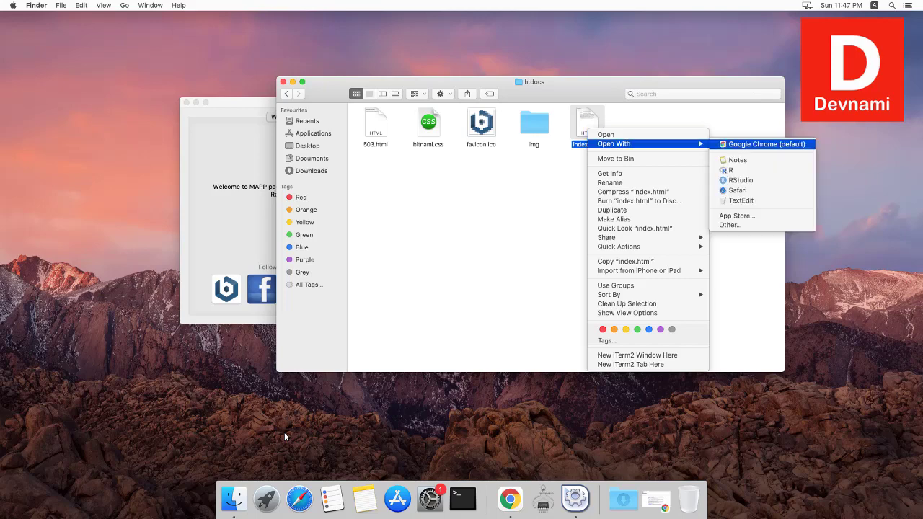
pyautogui.press('Down')
pyautogui.press('Down')
pyautogui.press('Down')
pyautogui.press('Down')
pyautogui.press('Down')
pyautogui.press('Return')
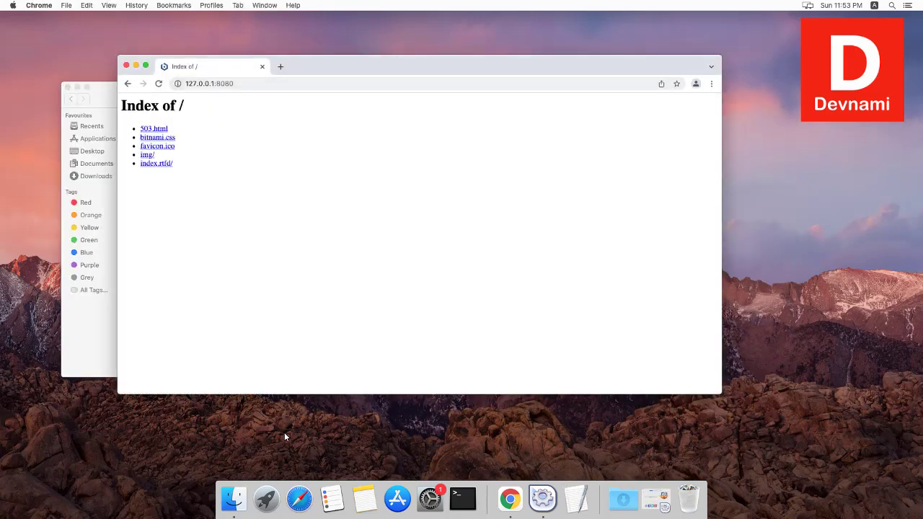
# Step: Reload 127.0.0.1:8080 to show the Hello DevNami page, close the htdocs window, and switch to the MAPP manager
pyautogui.press('super+r')
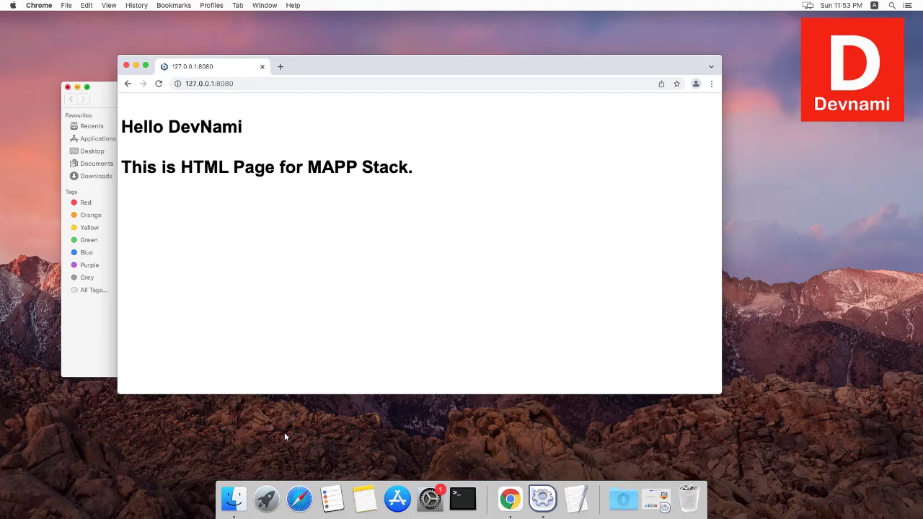
pyautogui.click(68, 87)
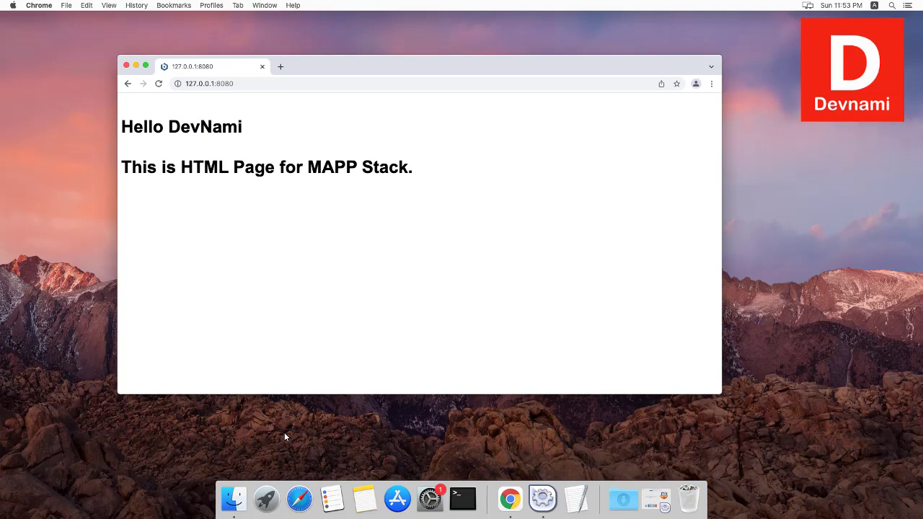
pyautogui.click(543, 499)
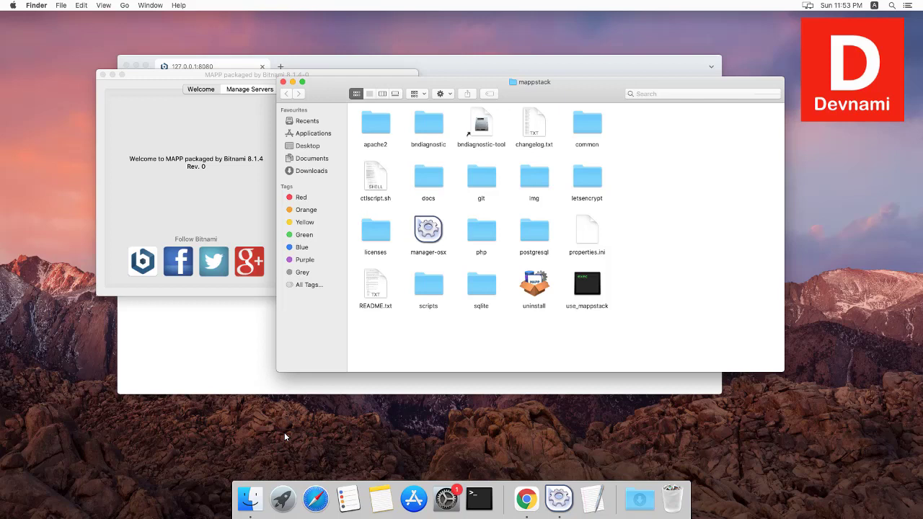
# Step: Open apache2 > htdocs in Finder, then close that folder window
pyautogui.press('Right')
pyautogui.press('super+o')
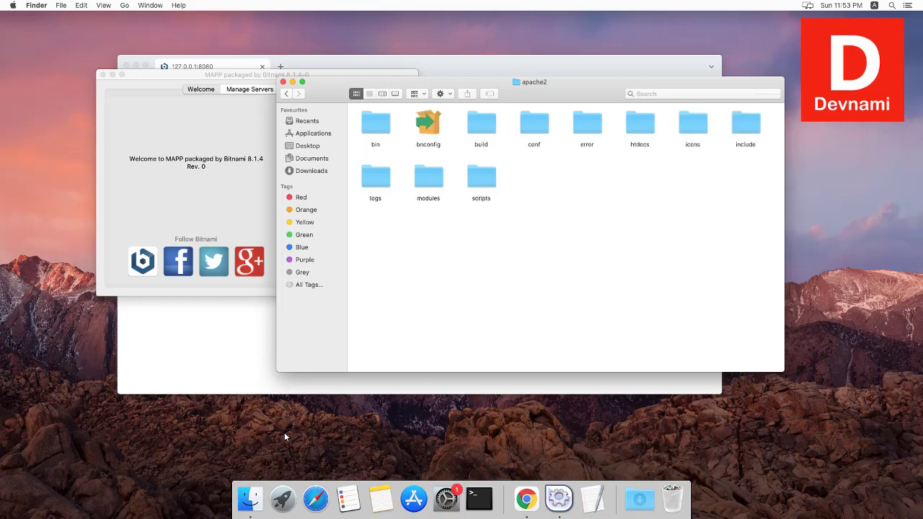
pyautogui.press('h')
pyautogui.press('super+o')
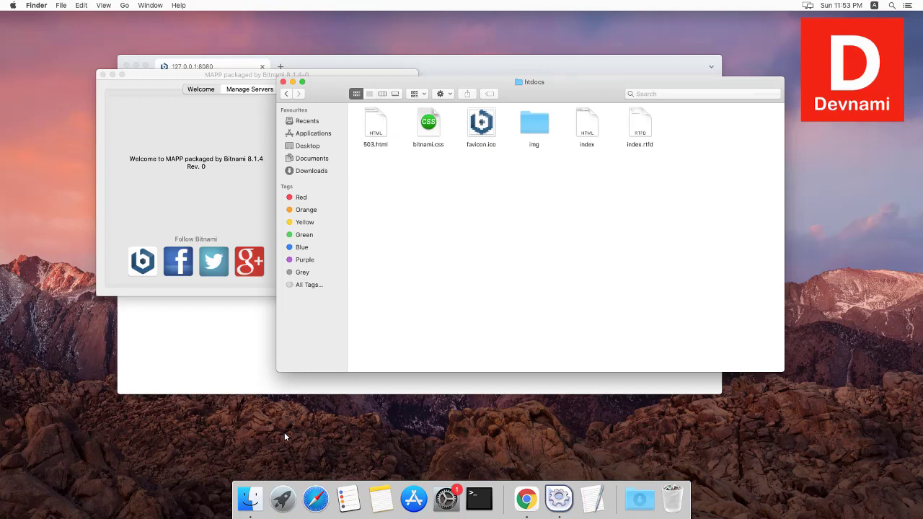
pyautogui.press('super+w')
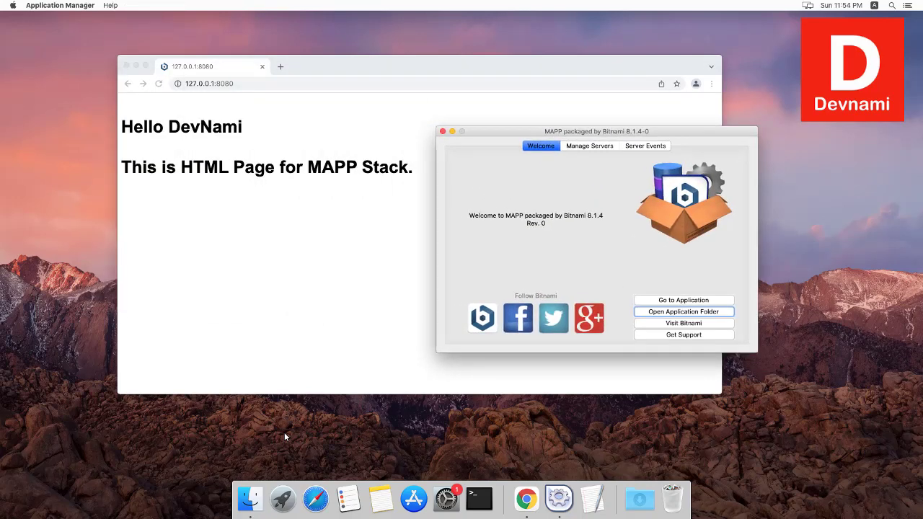
# Step: Bring Chrome forward and minimise it, then move the MAPP manager window up and left
pyautogui.press('super+Tab')
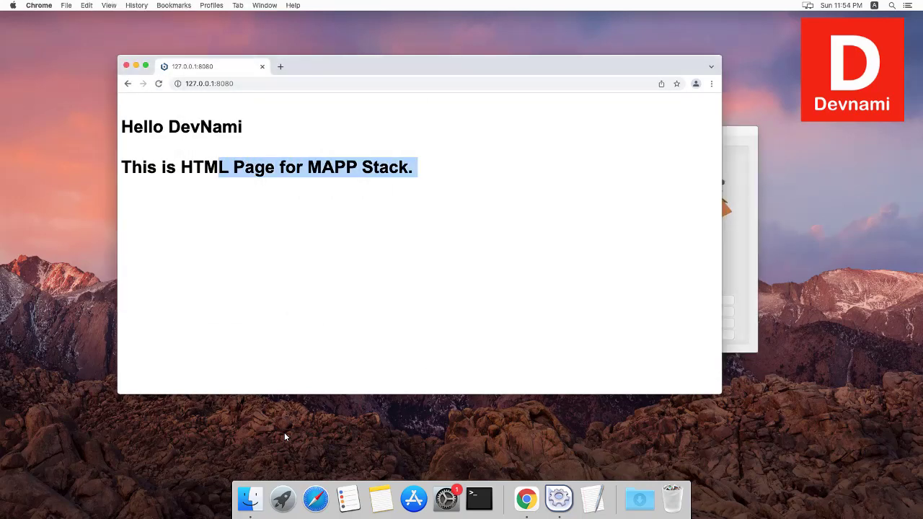
pyautogui.press('super+m')
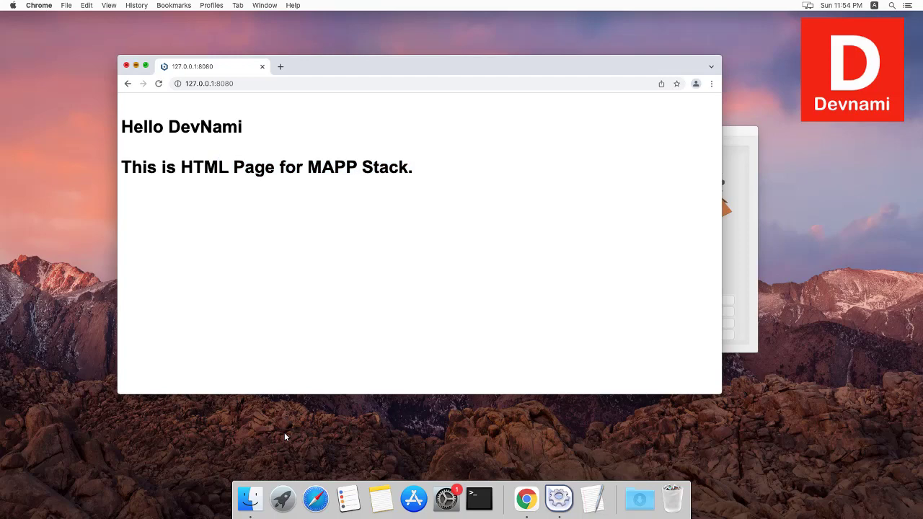
pyautogui.moveTo(597, 131); pyautogui.dragTo(399, 60)
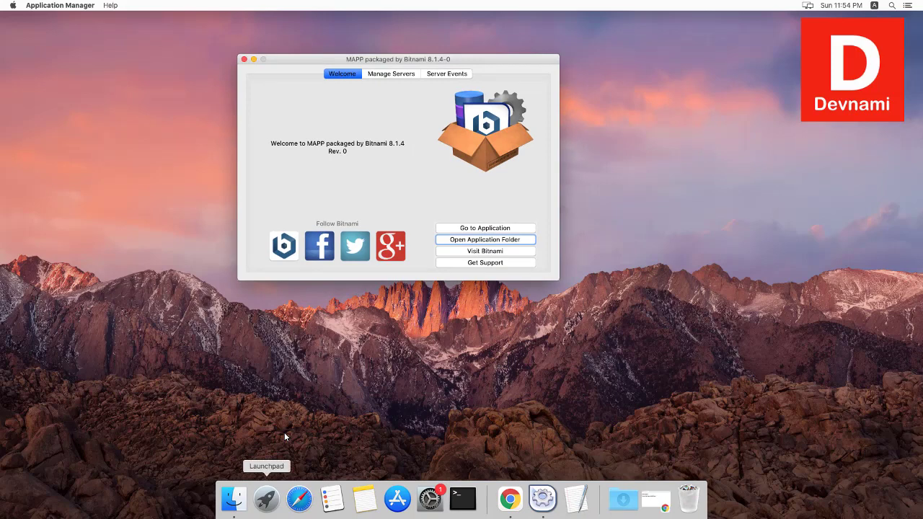
pyautogui.click(266, 498)
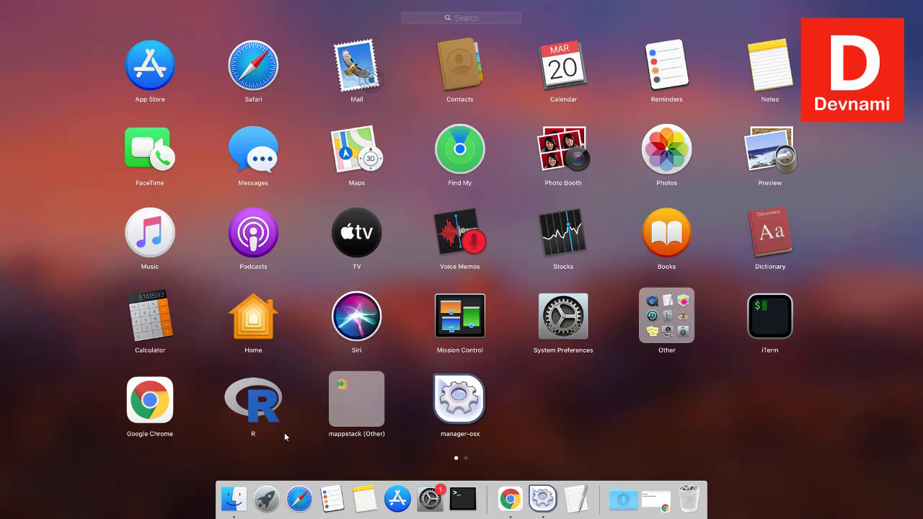
pyautogui.click(284, 436)
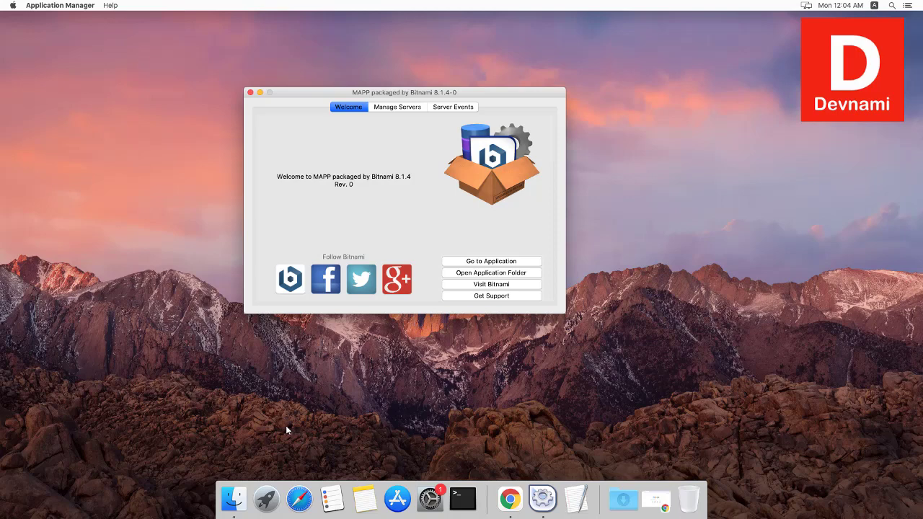
# Step: Open the mappstack application folder from the MAPP manager and dismiss the app overview
pyautogui.press('Tab')
pyautogui.press('space')
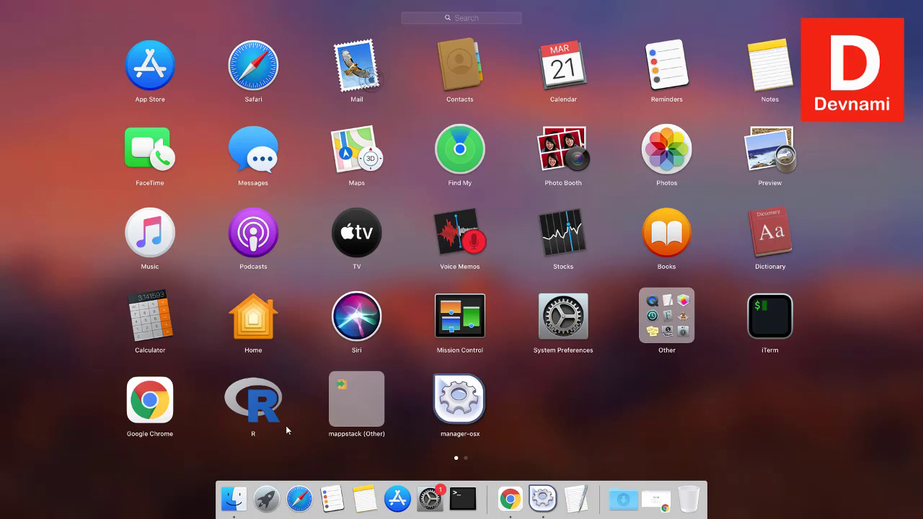
pyautogui.click(286, 431)
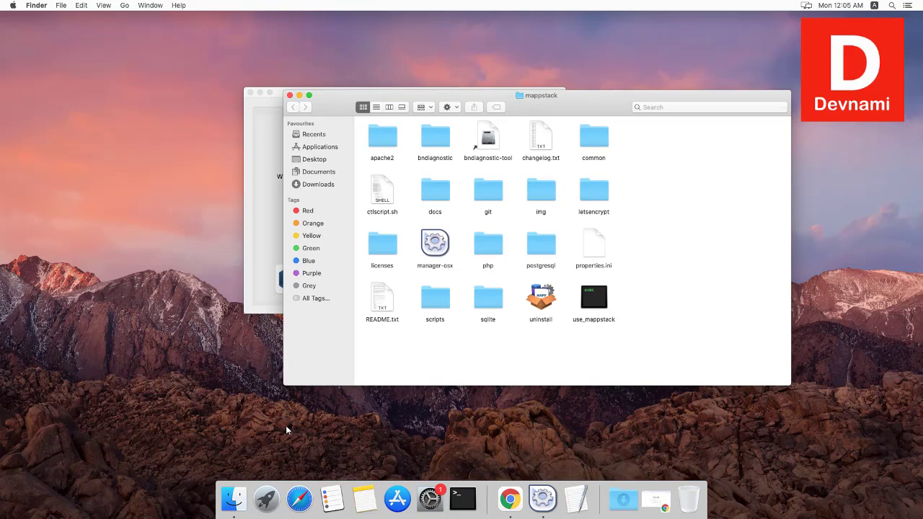
# Step: Open the php > bin folder of PHP executables in Finder
pyautogui.press('p')
pyautogui.press('super+o')
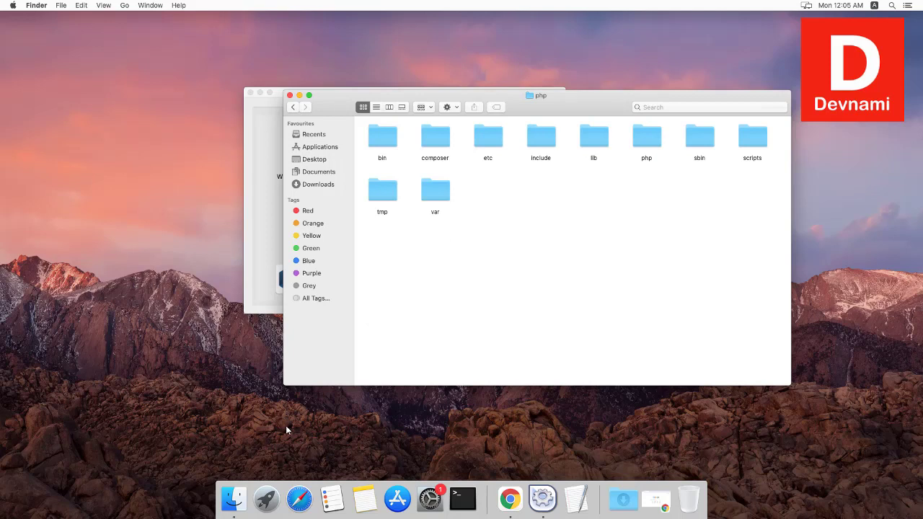
pyautogui.press('b')
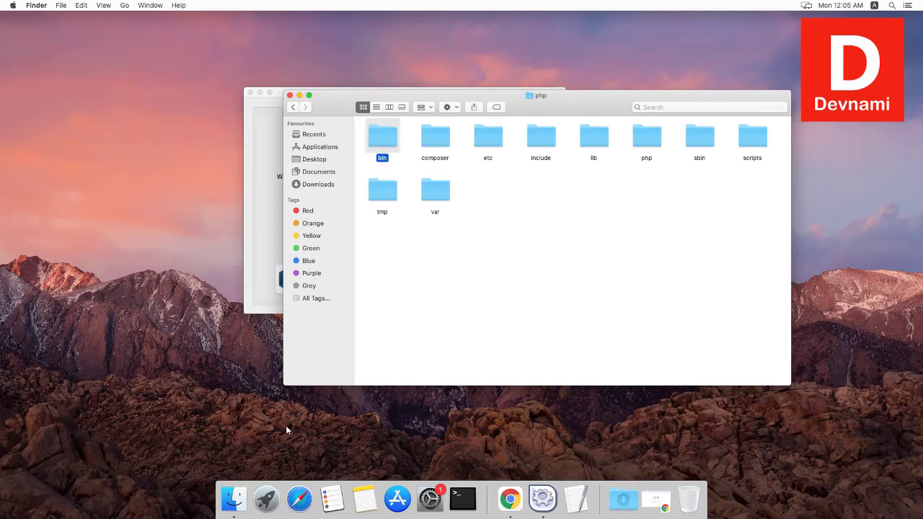
pyautogui.press('super+o')
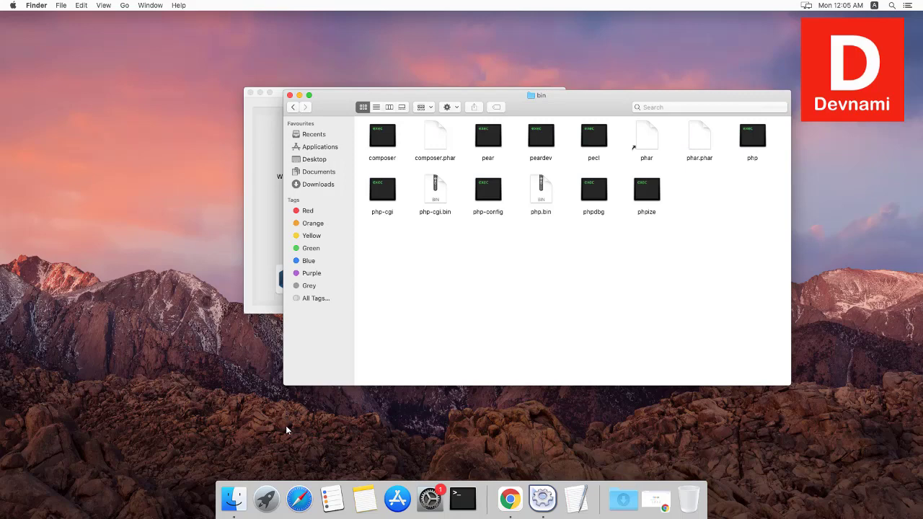
pyautogui.moveTo(462, 95); pyautogui.dragTo(460, 111)
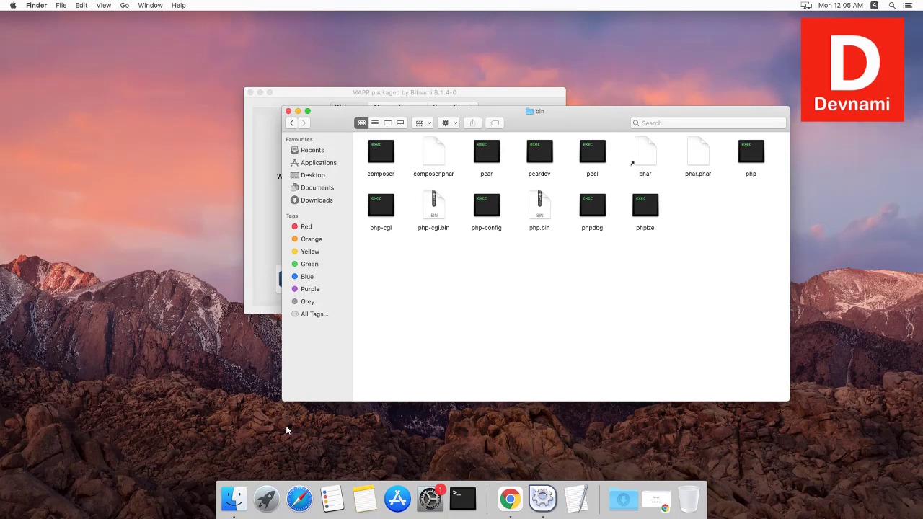
# Step: Inspect phar.phar, php-config, pear, pecl and composer, then go back to the mappstack folder
pyautogui.click(698, 153)
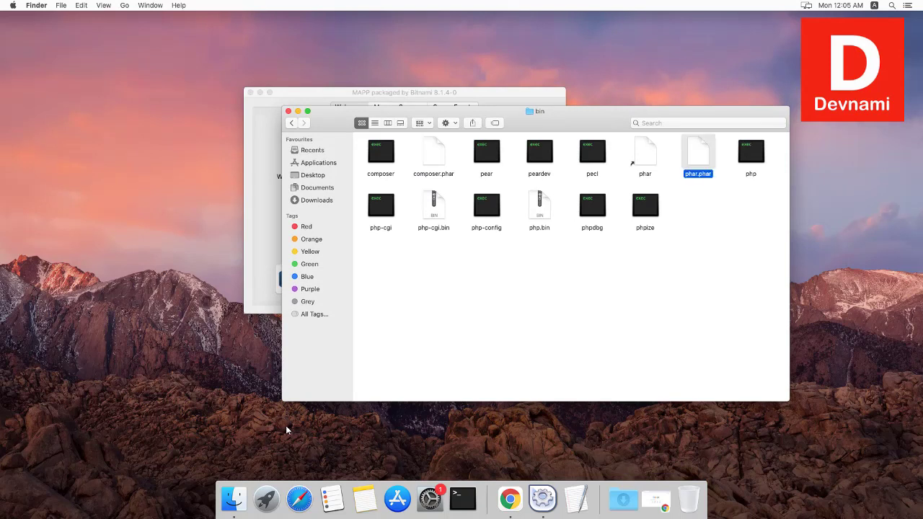
pyautogui.click(486, 207)
pyautogui.press('Up')
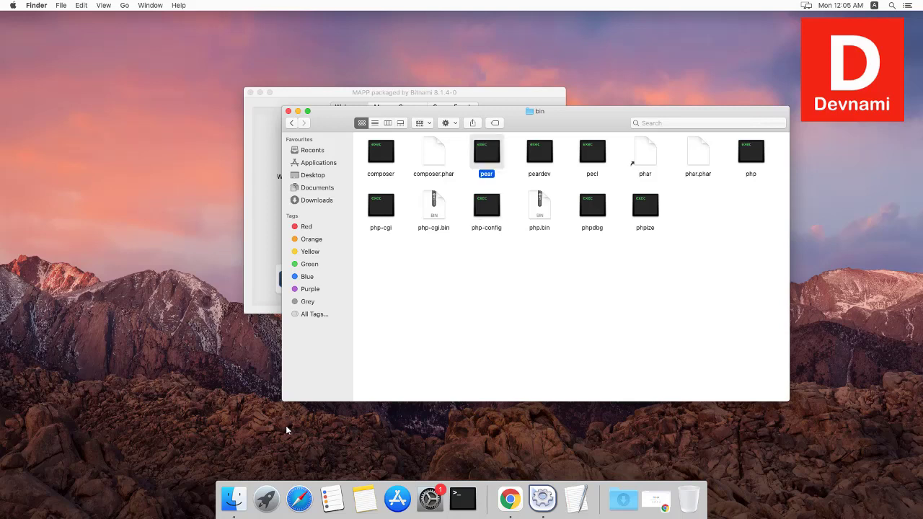
pyautogui.press('Right')
pyautogui.press('Right')
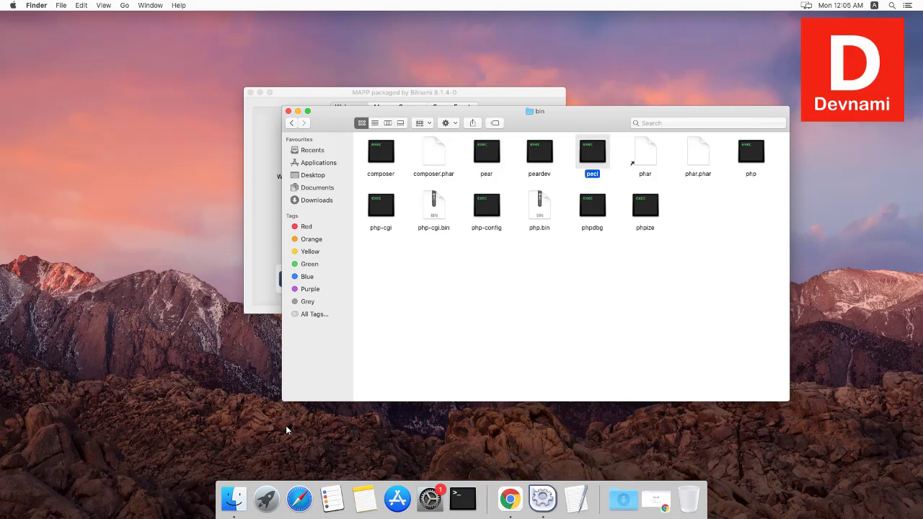
pyautogui.press('Left')
pyautogui.press('Left')
pyautogui.press('Left')
pyautogui.press('Left')
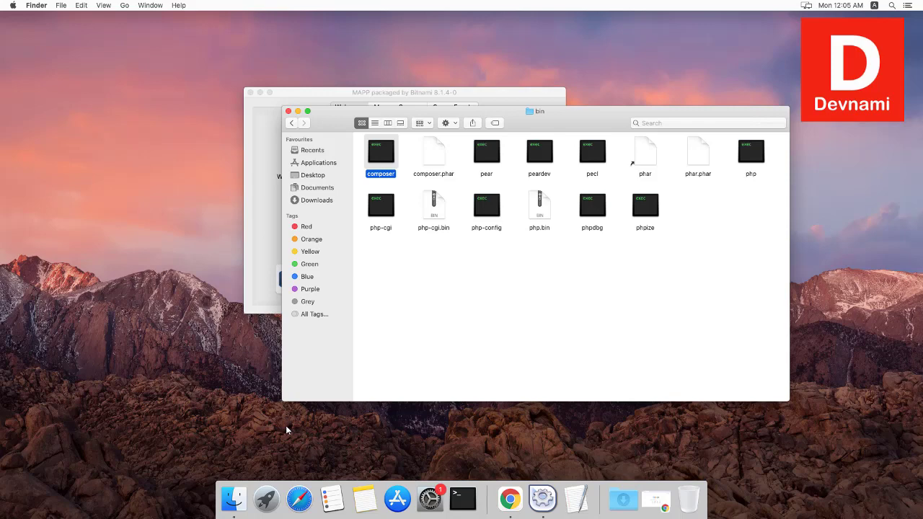
pyautogui.moveTo(505, 111); pyautogui.dragTo(498, 101)
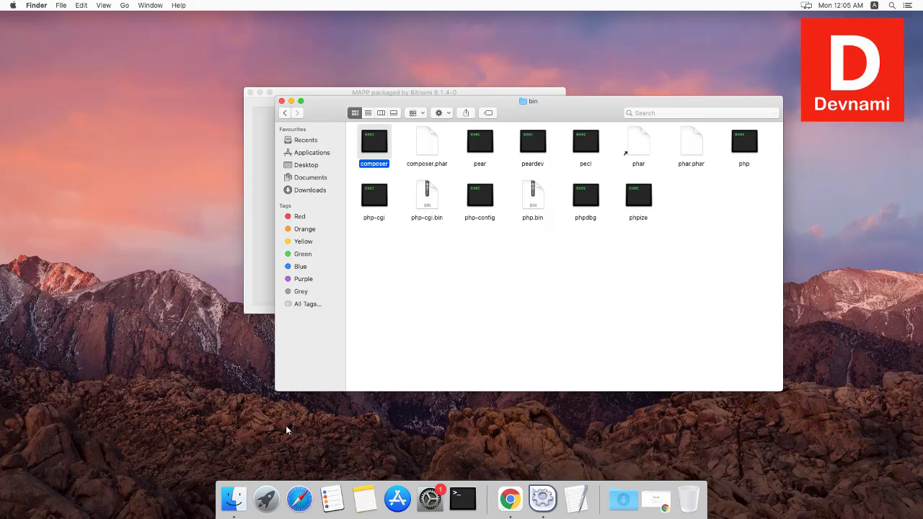
pyautogui.press('super+bracketleft')
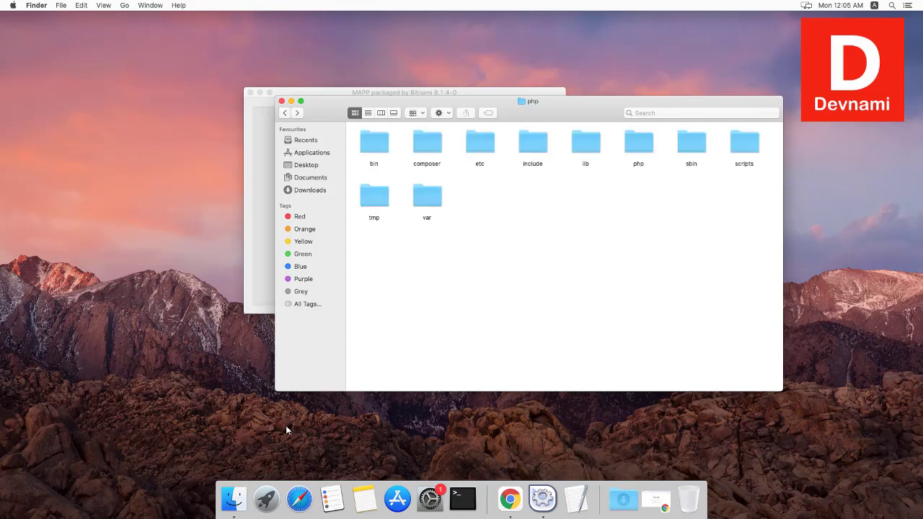
pyautogui.press('super+bracketleft')
# Step: Open the postgresql folder in Finder, then bring up Launchpad's app grid
pyautogui.press('p')
pyautogui.press('o')
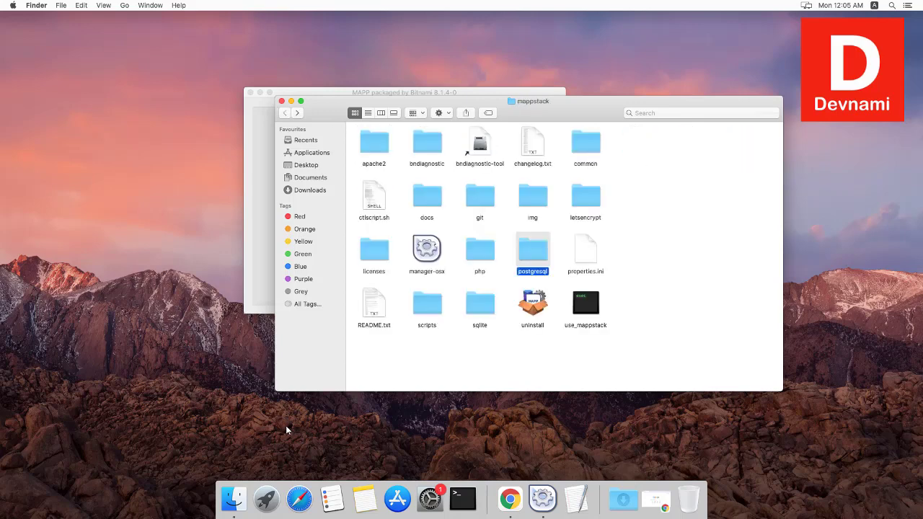
pyautogui.press('super+o')
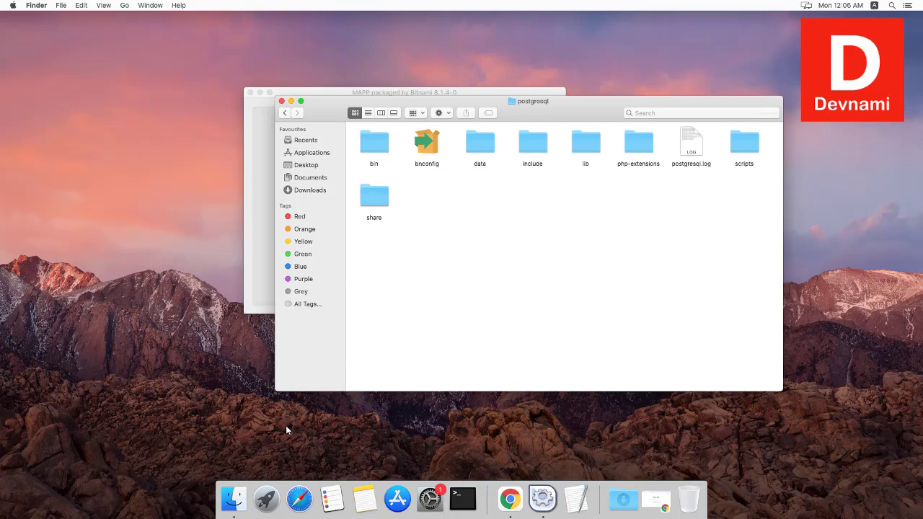
pyautogui.click(267, 499)
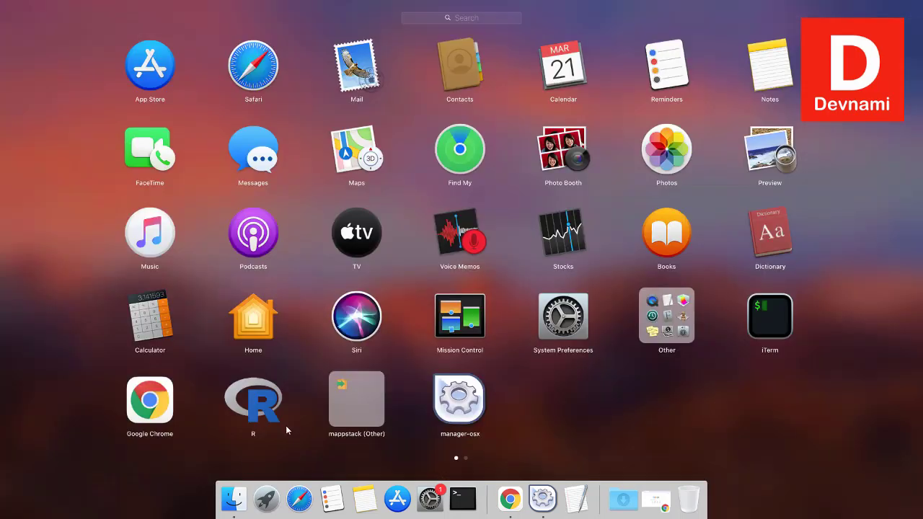
# Step: Launch the MAPP manager from Launchpad, then return Finder to the mappstack folder
pyautogui.click(286, 430)
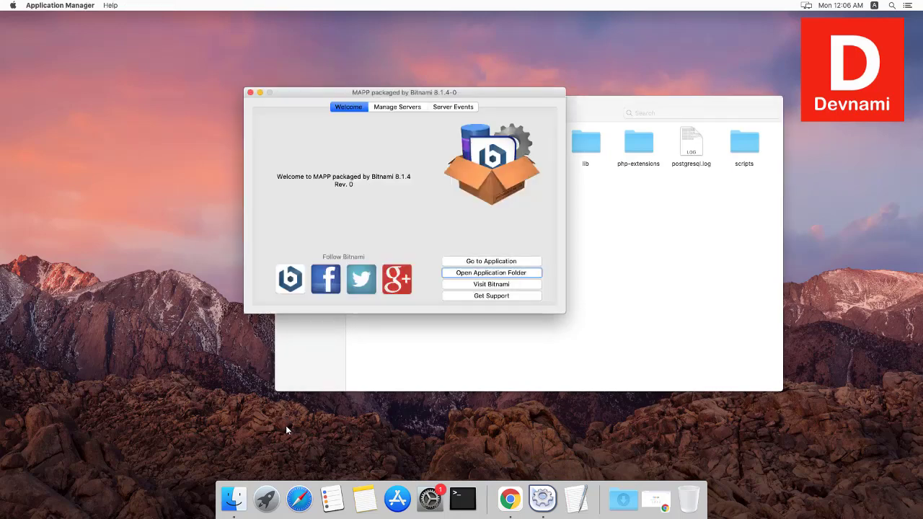
pyautogui.press('super+Tab')
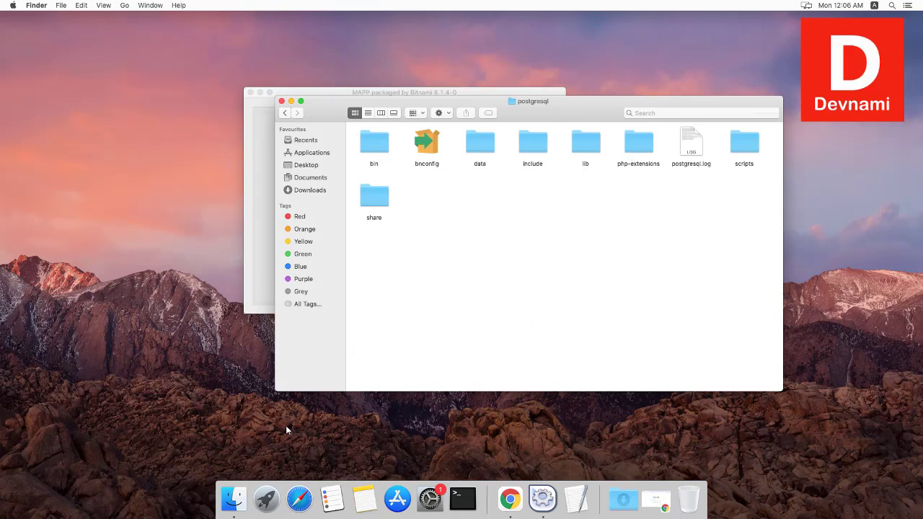
pyautogui.press('super+bracketleft')
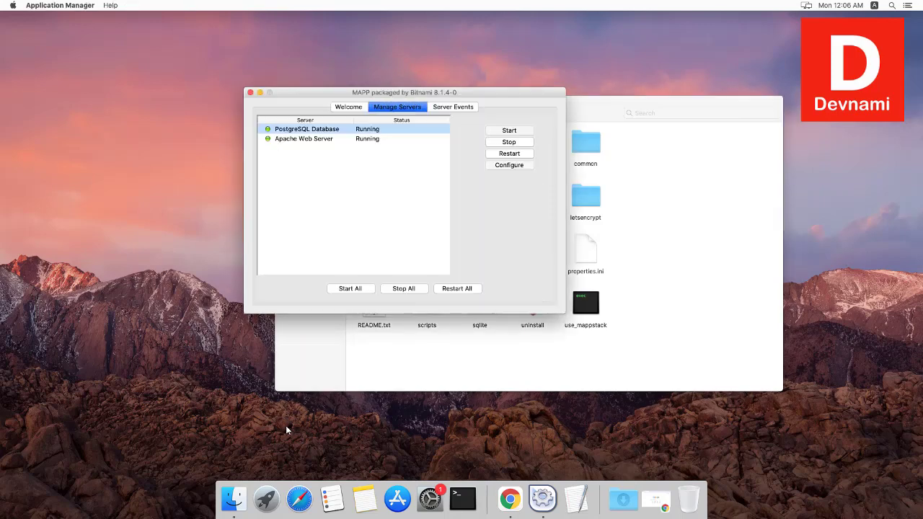
# Step: Check Apache Web Server's settings (port 8080, SSL 8443) unchanged, then bring Finder's mappstack window forward
pyautogui.press('Down')
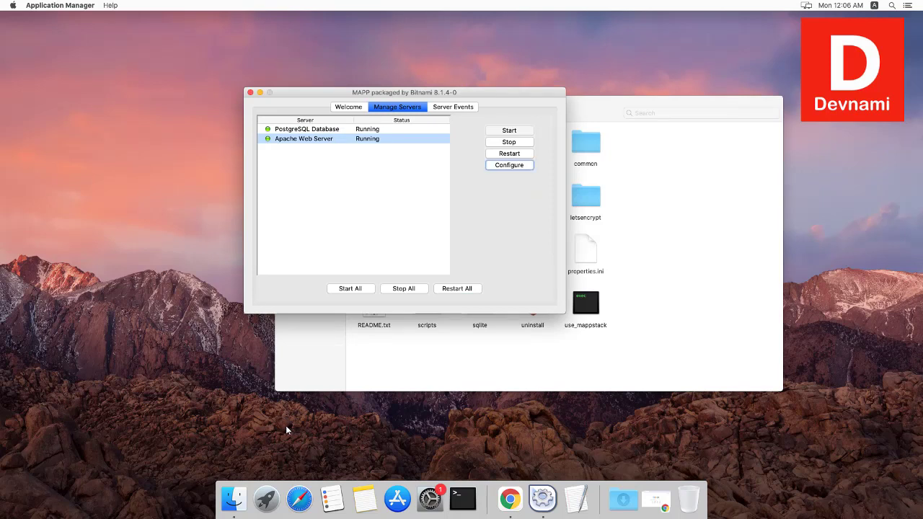
pyautogui.press('space')
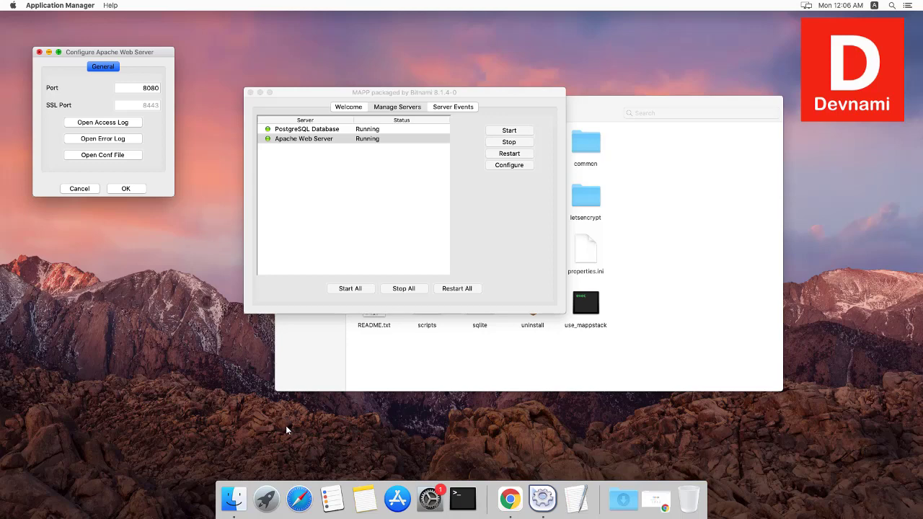
pyautogui.press('Escape')
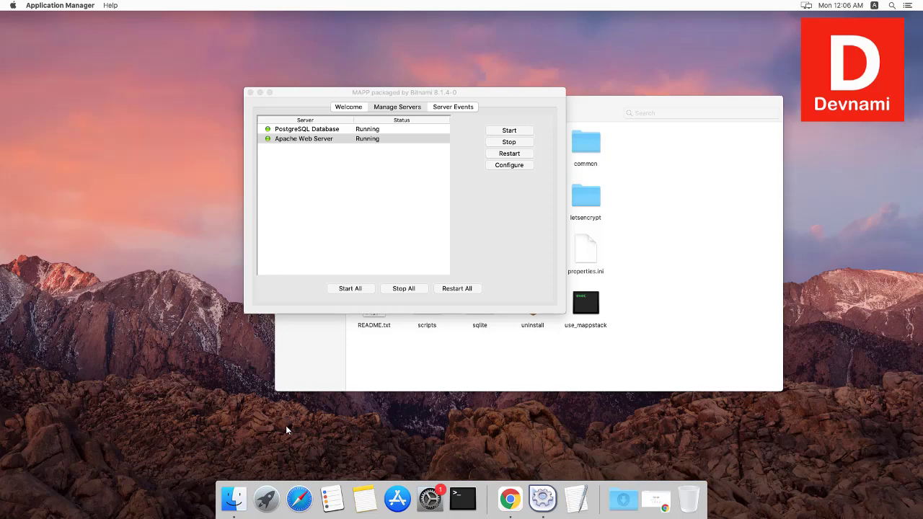
pyautogui.click(286, 430)
pyautogui.moveTo(533, 101); pyautogui.dragTo(448, 73)
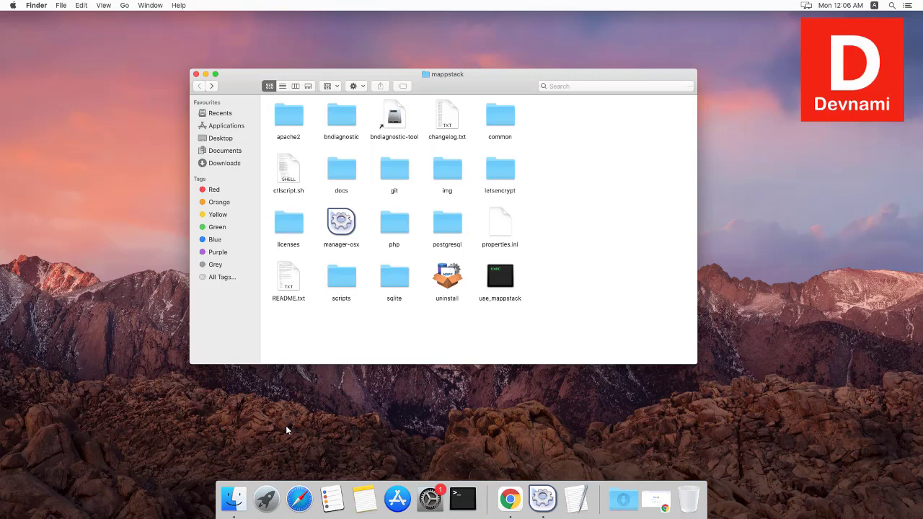
pyautogui.click(288, 223)
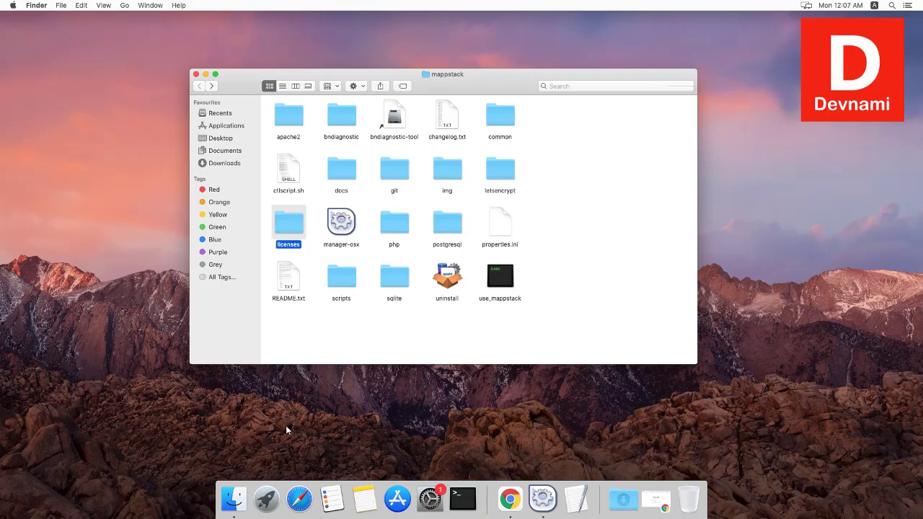
pyautogui.doubleClick(289, 224)
pyautogui.scroll(-5, 479, 230)
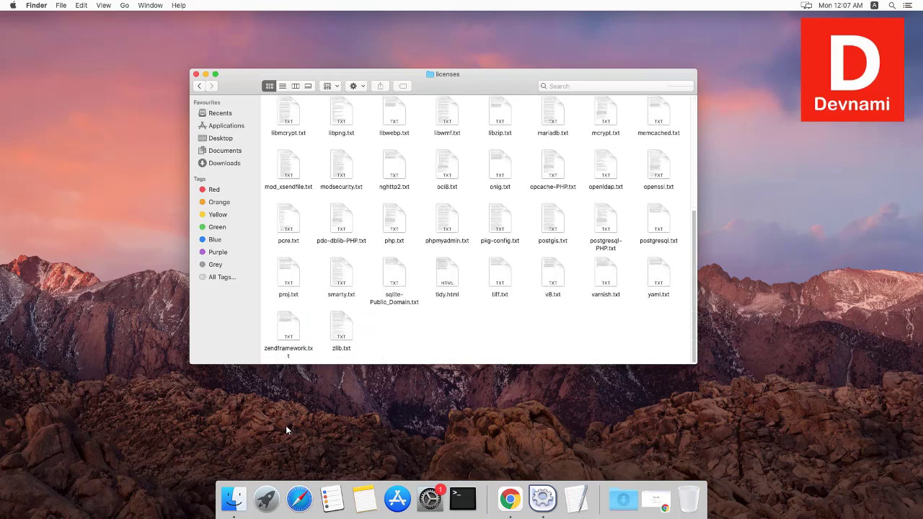
pyautogui.click(199, 86)
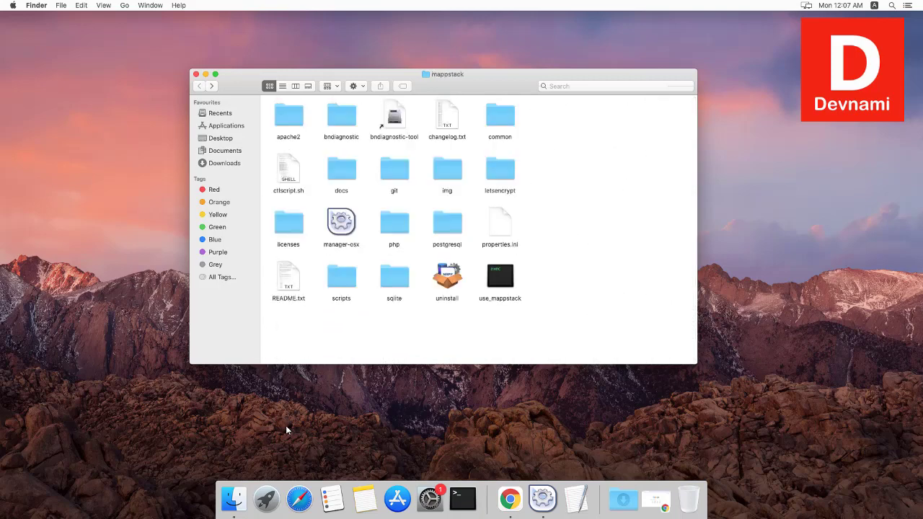
pyautogui.doubleClick(289, 115)
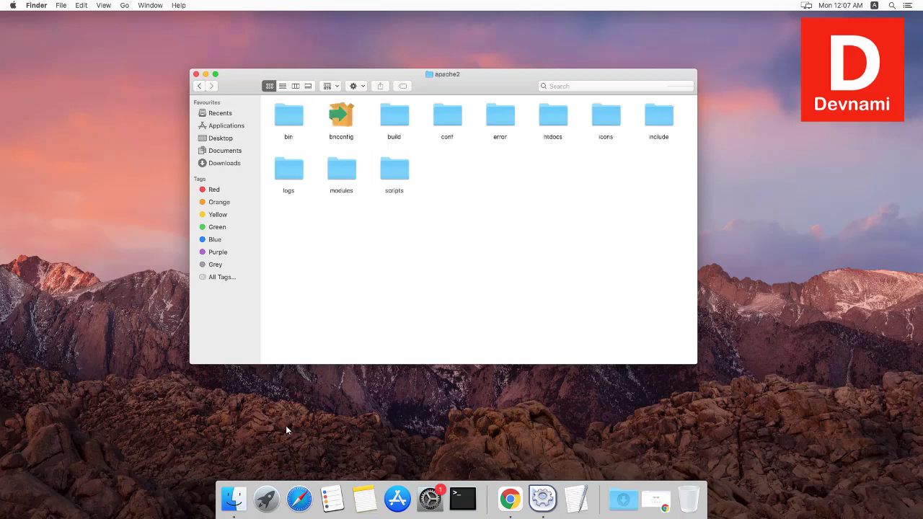
pyautogui.doubleClick(552, 116)
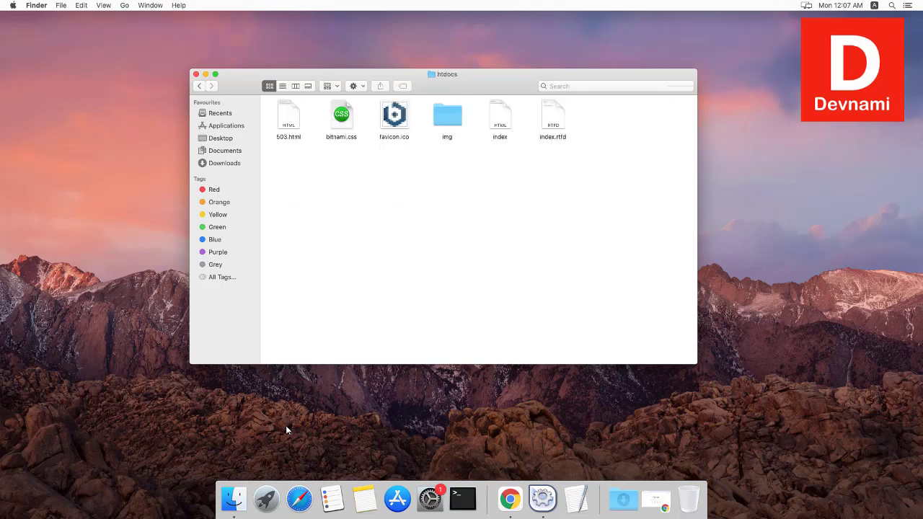
pyautogui.rightClick(291, 168)
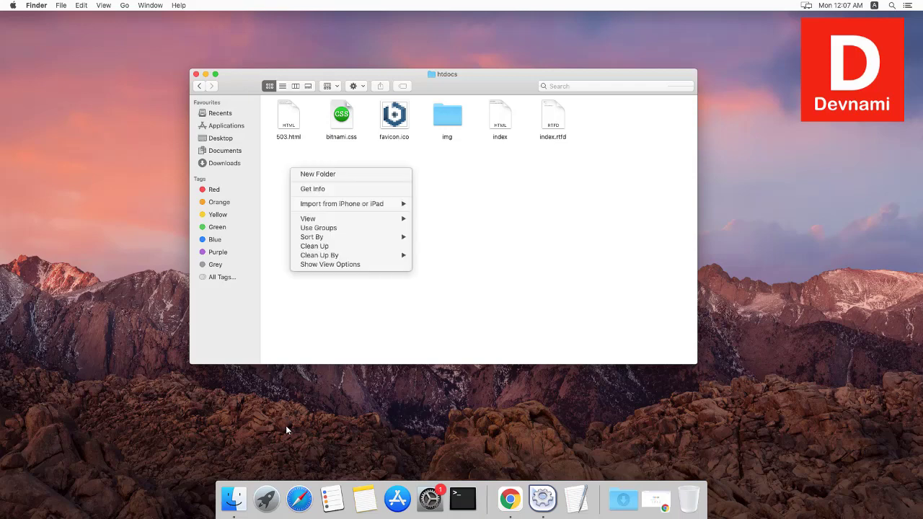
pyautogui.click(287, 430)
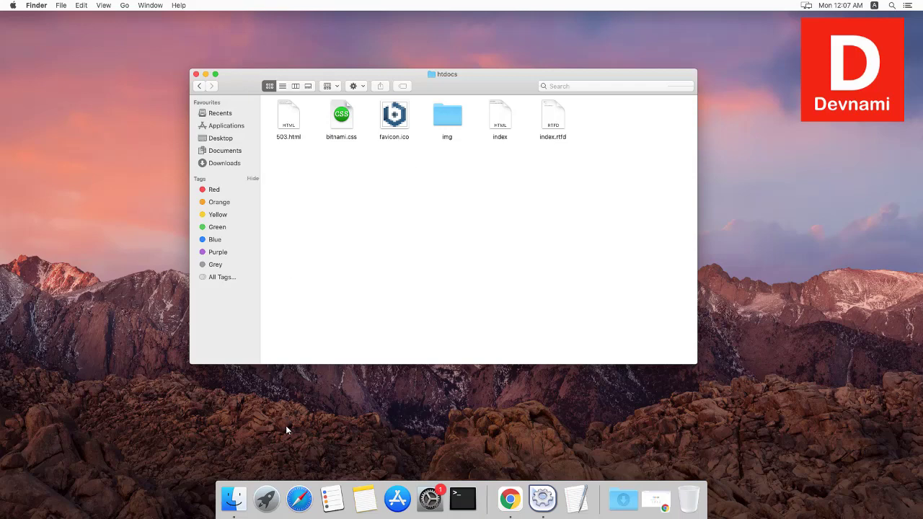
pyautogui.press('super+Up')
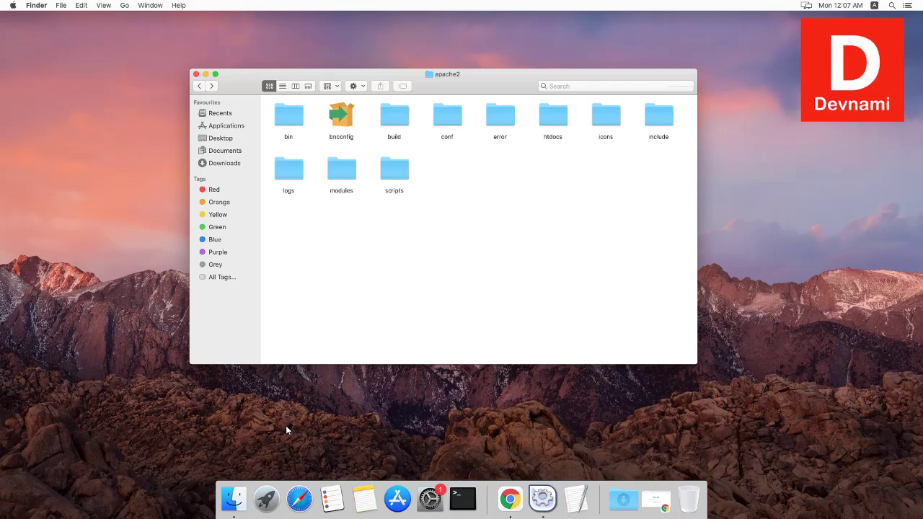
pyautogui.press('super+Up')
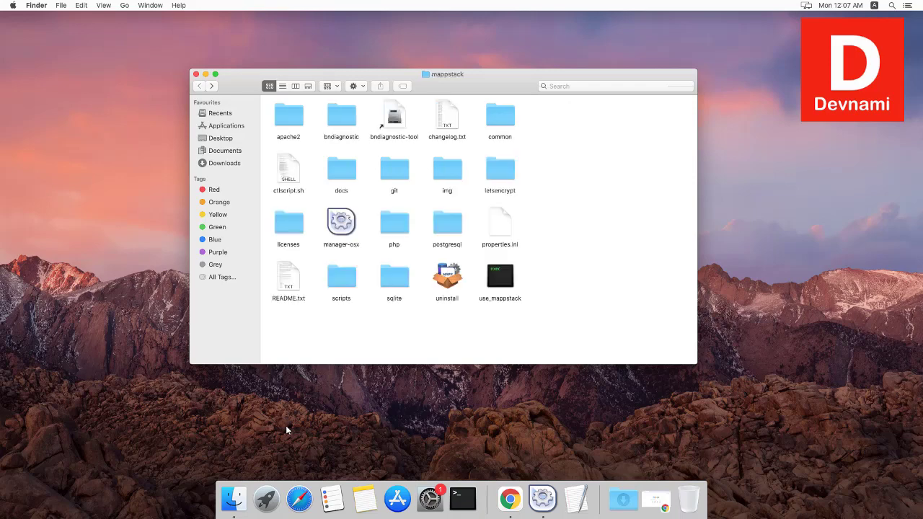
pyautogui.press('g')
pyautogui.press('super+Down')
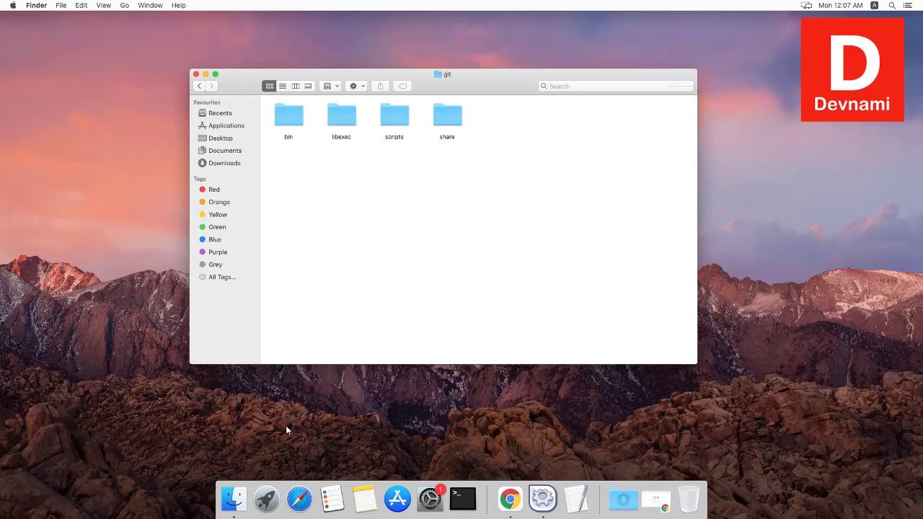
pyautogui.press('super+Up')
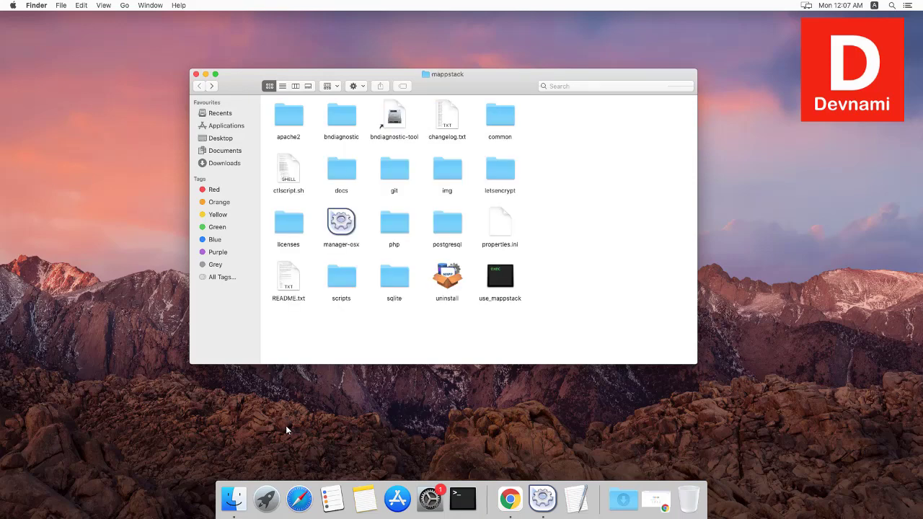
pyautogui.write('sq')
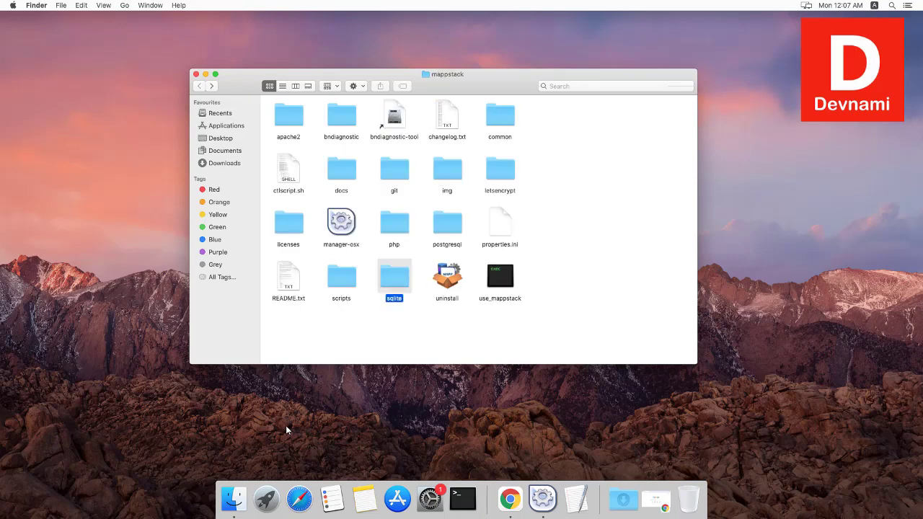
pyautogui.press('super+Down')
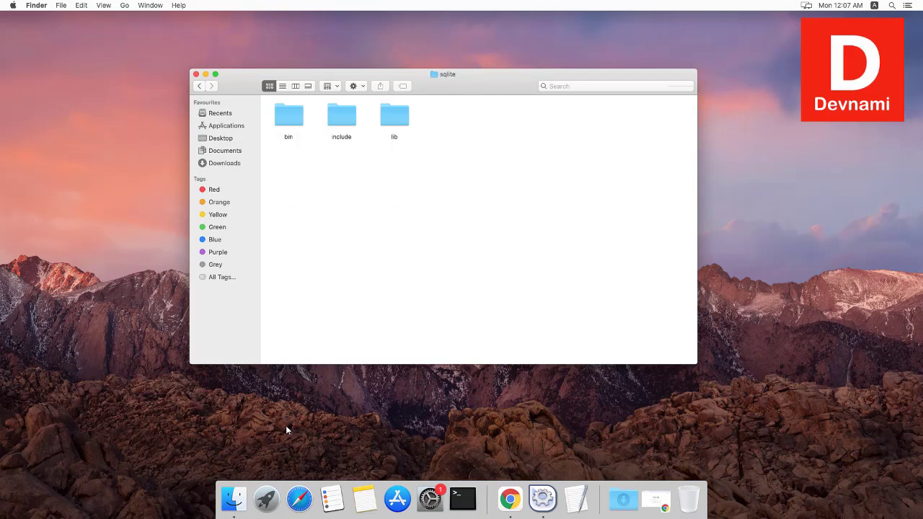
pyautogui.press('super+Up')
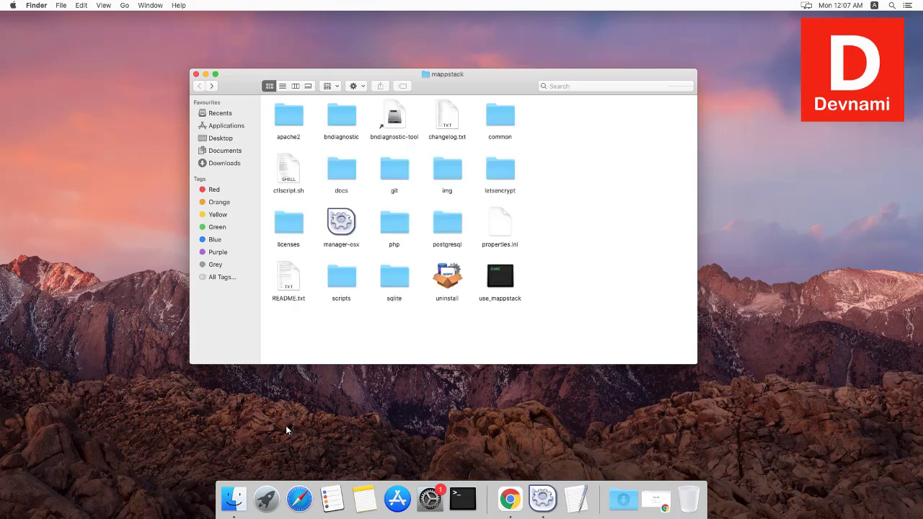